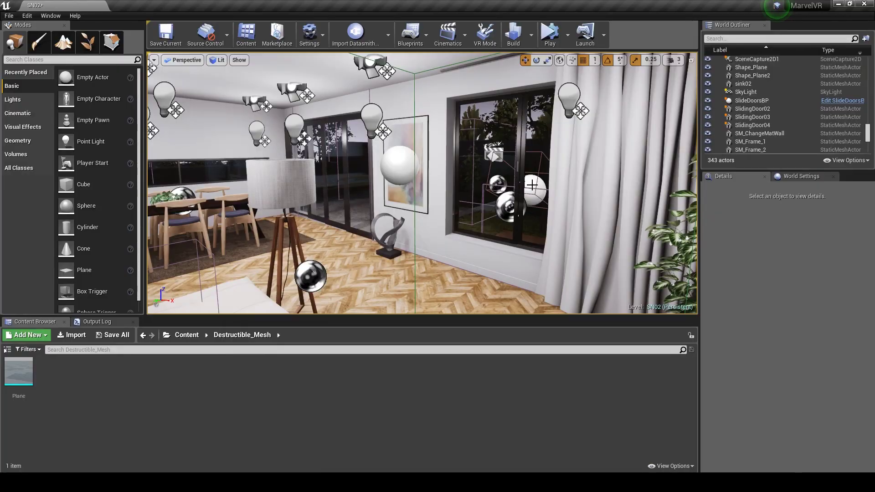
# Simulate the level to watch the window's Plane_DM2 glass pane shatter, and review the play session's message log
pyautogui.moveTo(422, 183)
pyautogui.mouseDown(button='right')
pyautogui.moveTo(235, 183)
pyautogui.moveTo(287, 189)
pyautogui.moveTo(322, 223)
pyautogui.moveTo(401, 207)
pyautogui.moveTo(425, 177)
pyautogui.moveTo(453, 171)
pyautogui.moveTo(478, 170)
pyautogui.moveTo(479, 187)
pyautogui.moveTo(501, 185)
pyautogui.mouseUp(button='right')
pyautogui.press('w')
pyautogui.press('s')
pyautogui.press('e')
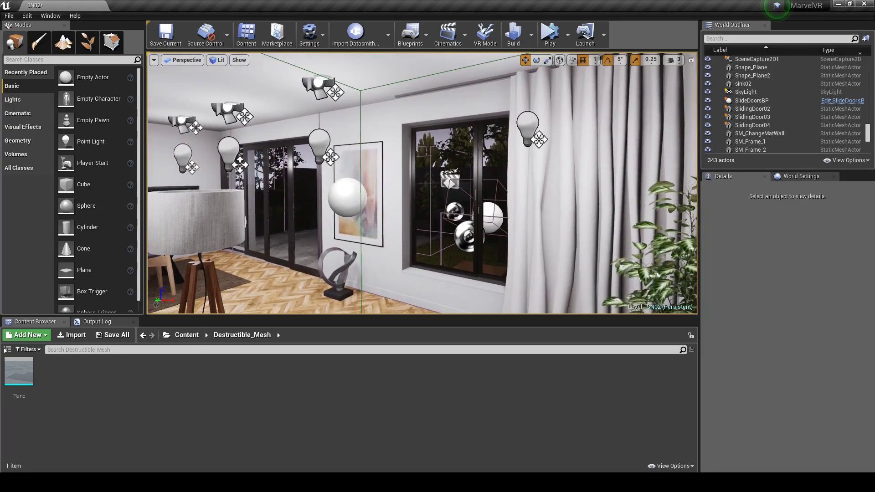
pyautogui.click(505, 187)
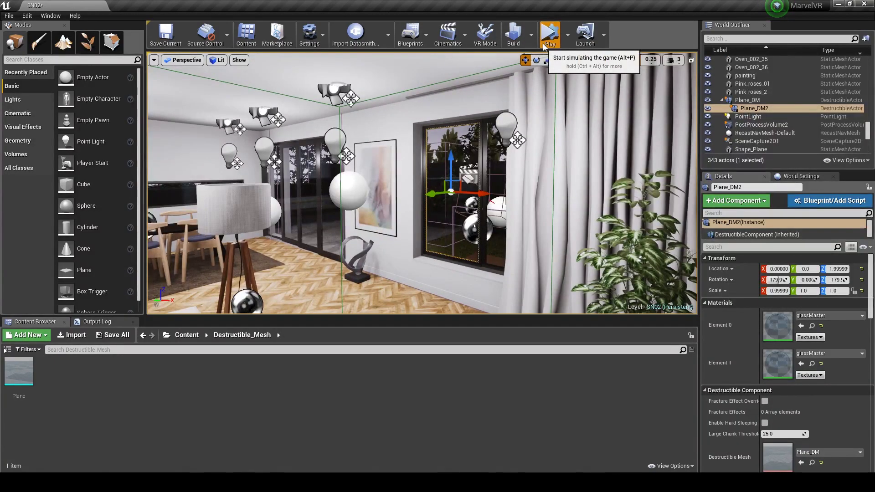
pyautogui.click(547, 37)
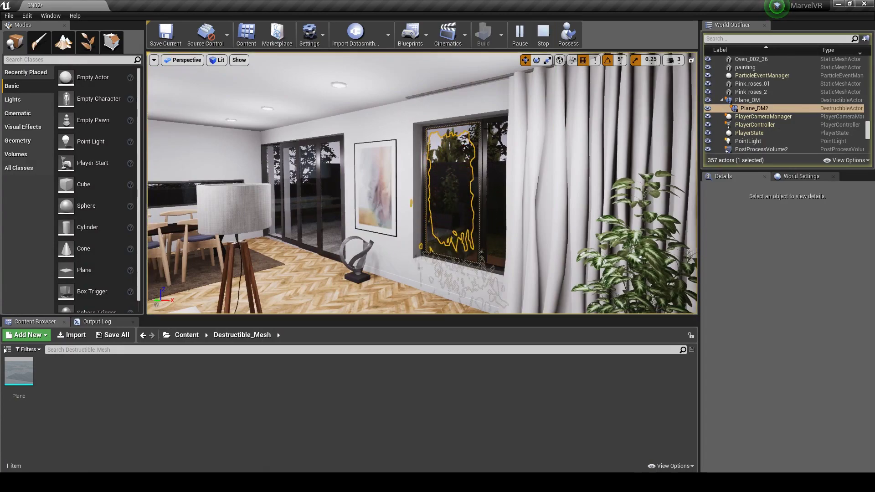
pyautogui.moveTo(496, 182); pyautogui.dragTo(494, 189, button='right')
pyautogui.moveTo(439, 190)
pyautogui.mouseDown(button='right')
pyautogui.moveTo(433, 228)
pyautogui.moveTo(441, 190)
pyautogui.mouseUp(button='right')
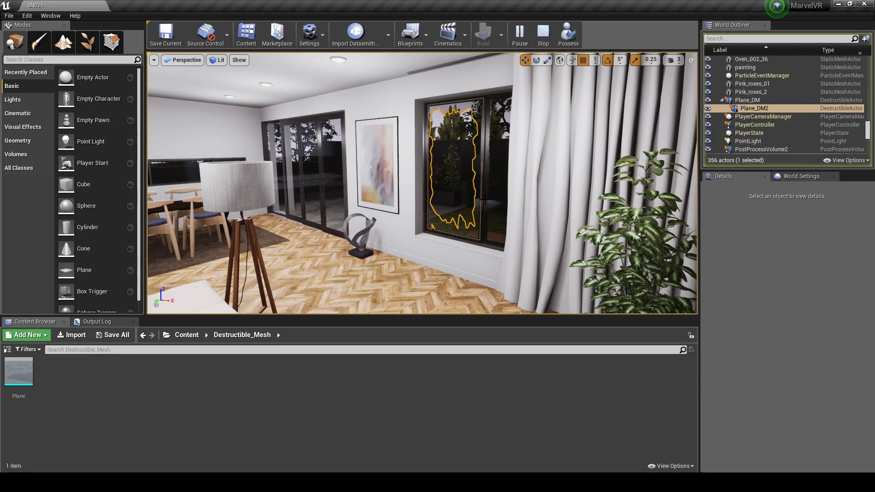
pyautogui.press('Escape')
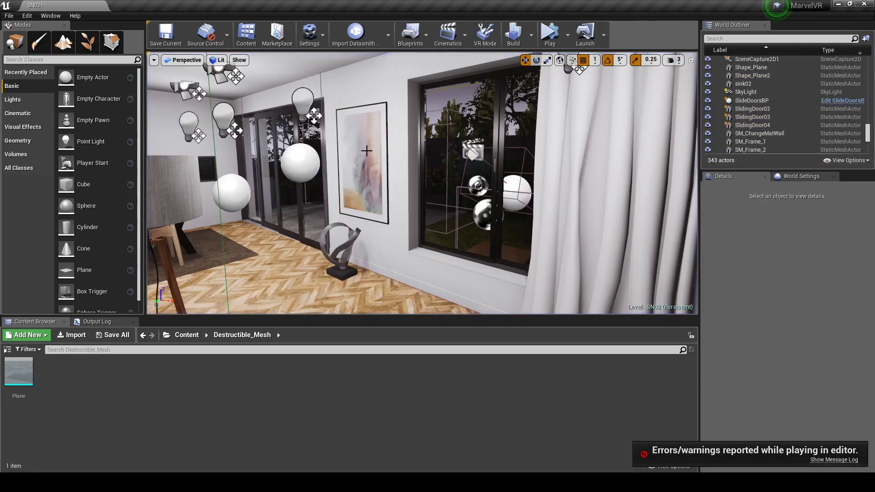
pyautogui.click(834, 459)
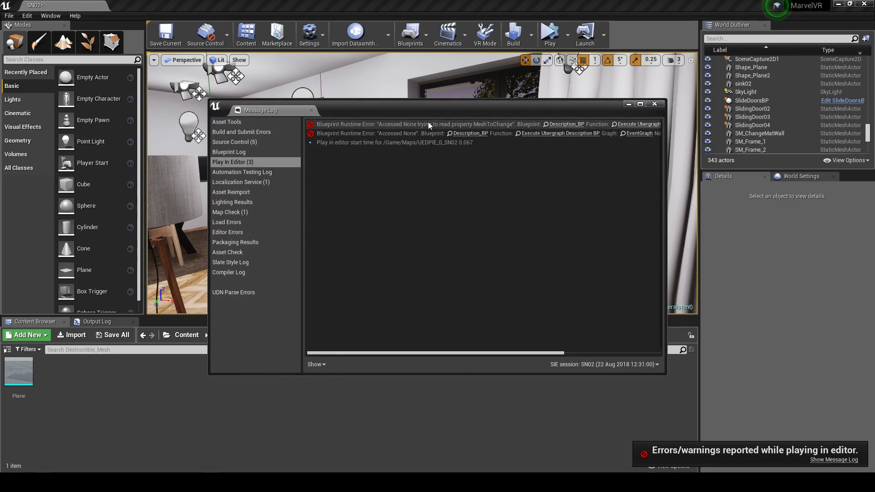
pyautogui.click(654, 104)
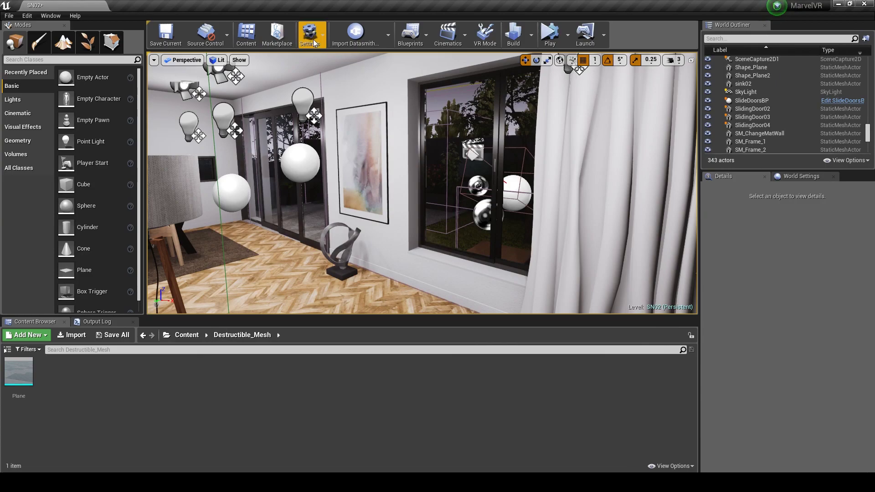
# Check that the Apex Destruction plugin is enabled among the built-in Physics plugins
pyautogui.click(314, 42)
pyautogui.click(327, 79)
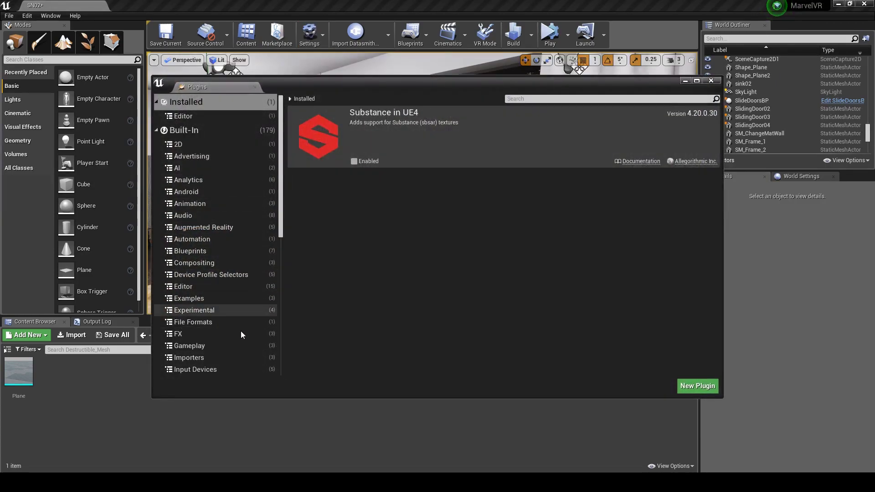
pyautogui.scroll(-8, 240, 336)
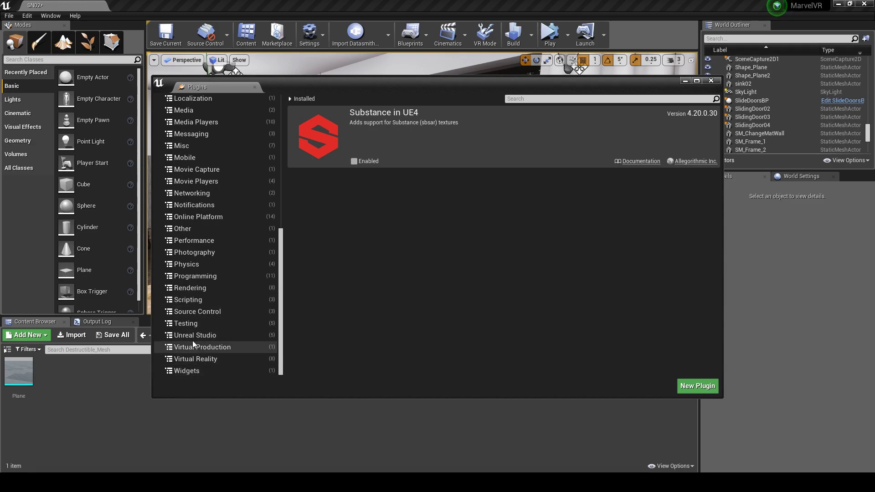
pyautogui.click(226, 264)
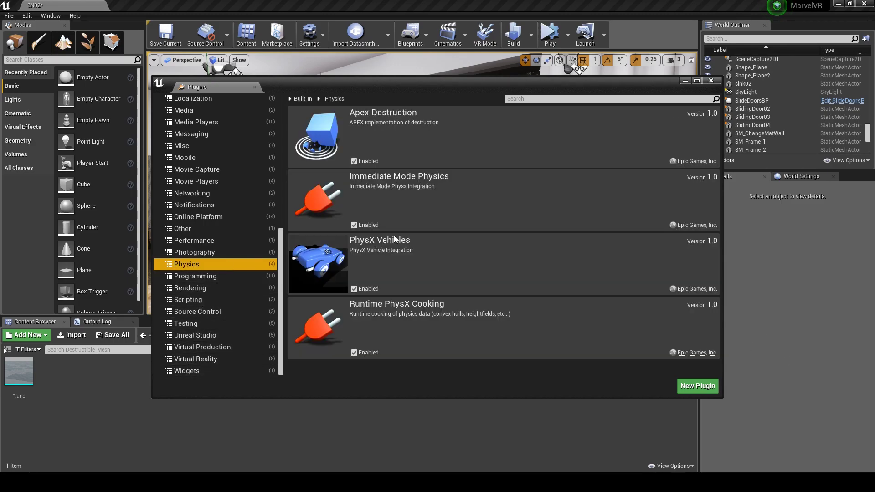
pyautogui.click(356, 161)
pyautogui.click(354, 162)
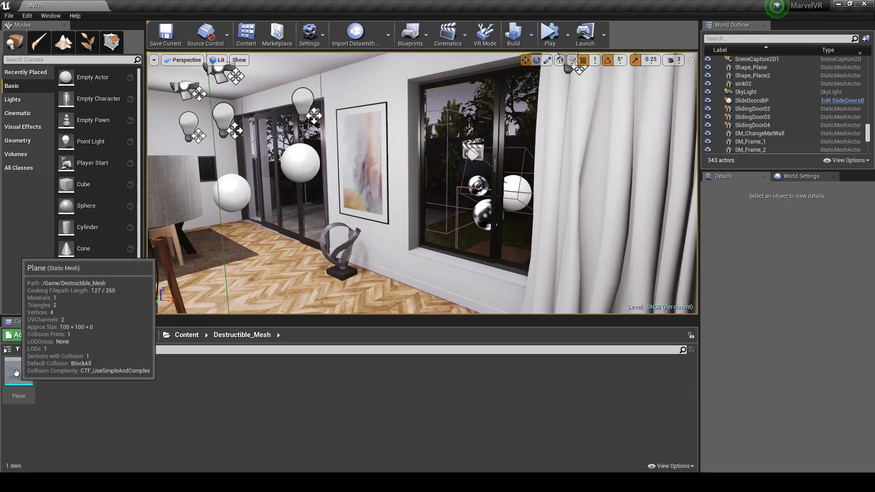
# Create a destructible mesh from the Plane static mesh, dock its editor beside the level and return to the SN02 level
pyautogui.click(17, 372)
pyautogui.rightClick(16, 372)
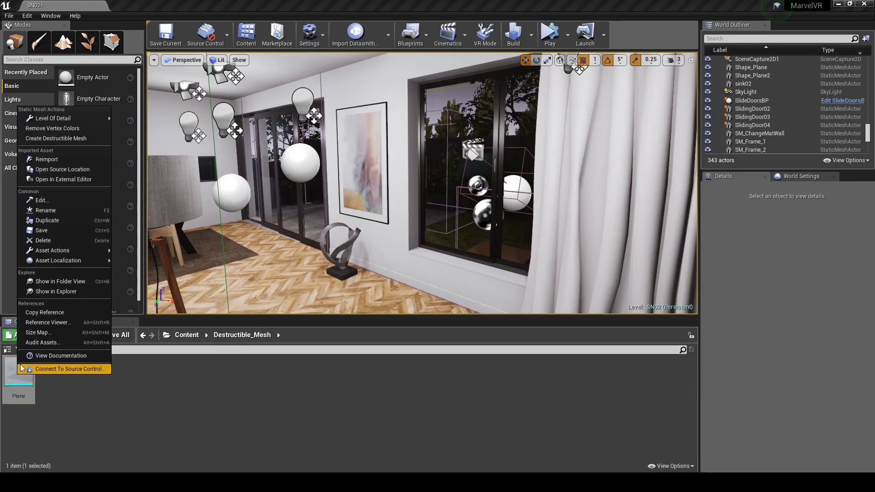
pyautogui.click(64, 138)
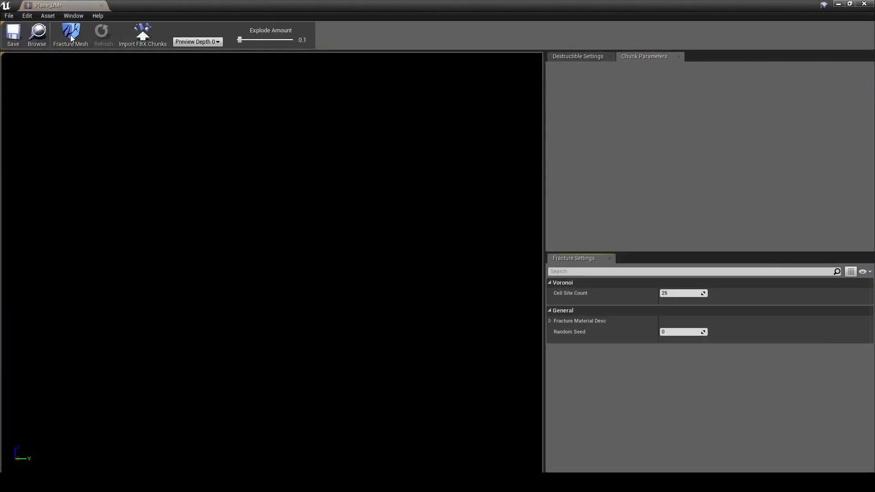
pyautogui.moveTo(71, 7); pyautogui.dragTo(132, 7)
pyautogui.click(95, 4)
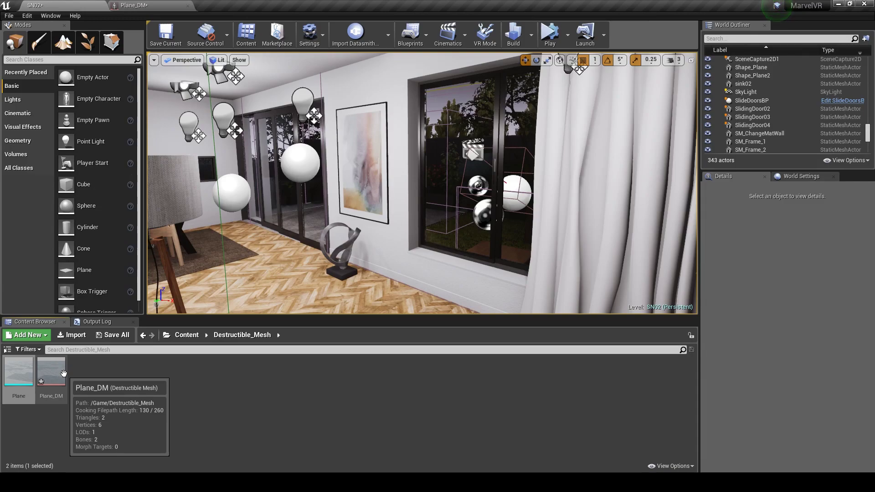
# Rename the Plane_DM destructible mesh as Window_Destructible
pyautogui.click(54, 394)
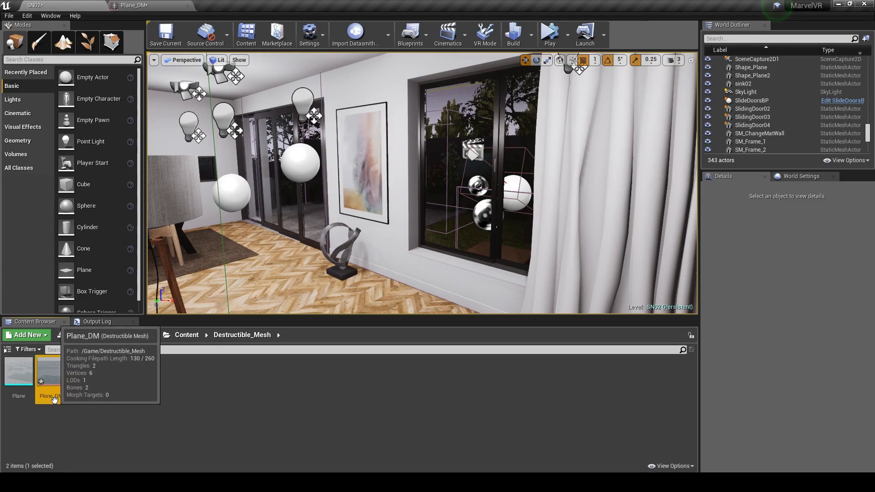
pyautogui.click(54, 397)
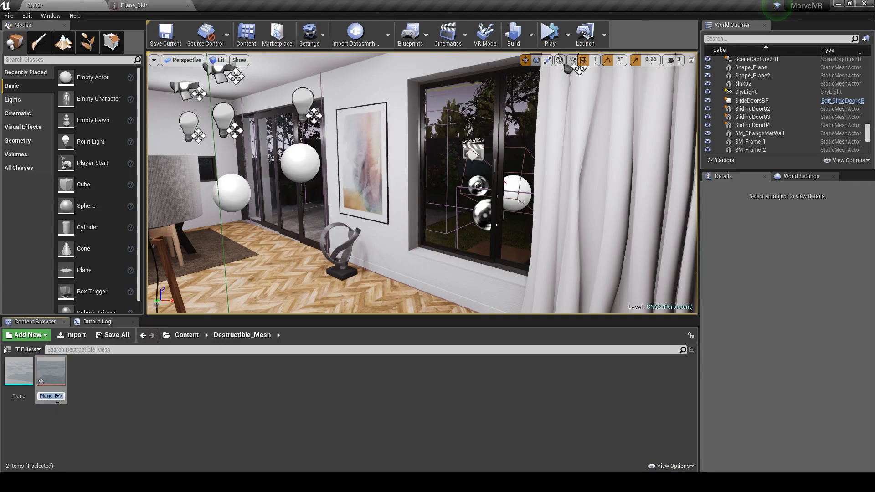
pyautogui.write('Window')
pyautogui.write('_')
pyautogui.write('Dest')
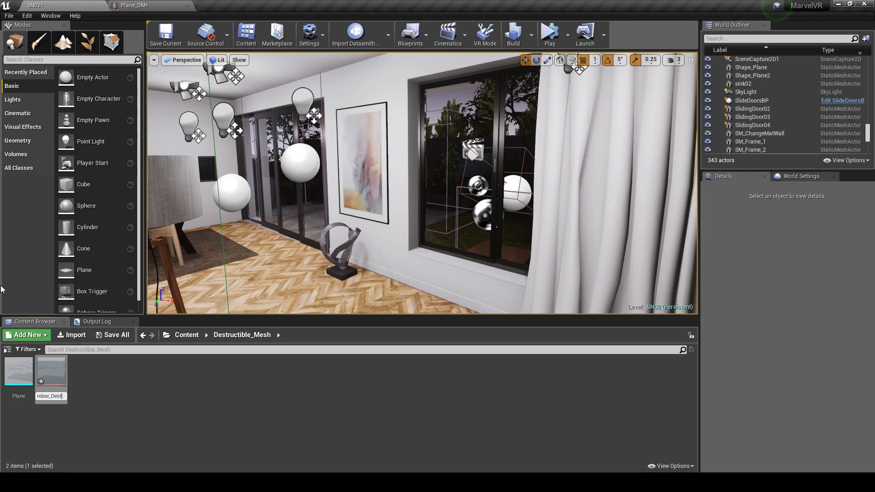
pyautogui.write('ructible')
pyautogui.press('Return')
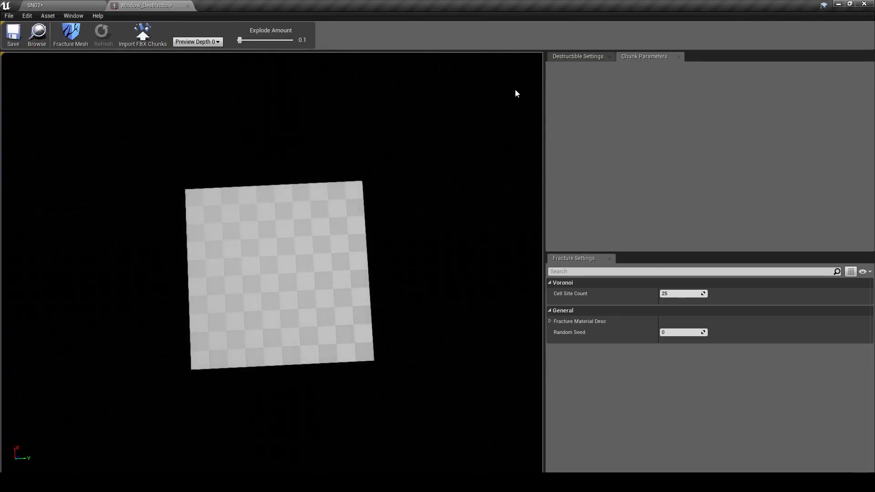
# In Window_Destructible's settings, enable impact damage of 5000 at default depth 1 and custom impact resistance of 0.1
pyautogui.moveTo(420, 189); pyautogui.dragTo(412, 191)
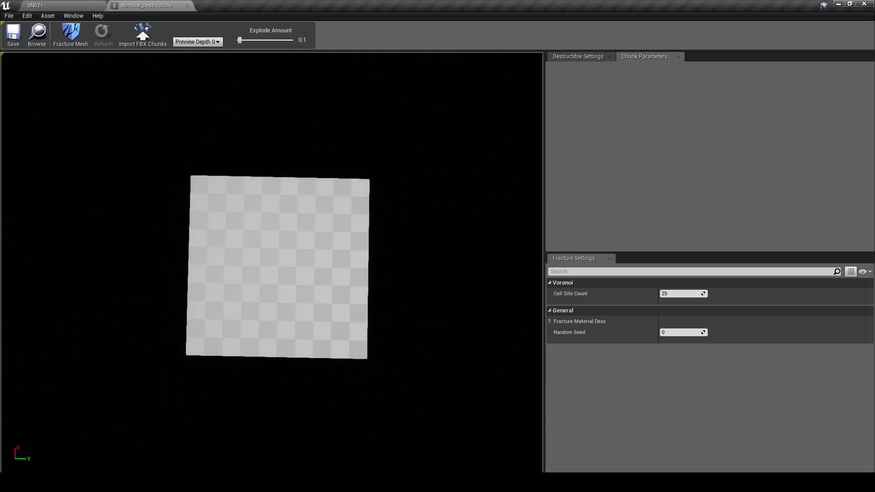
pyautogui.click(584, 56)
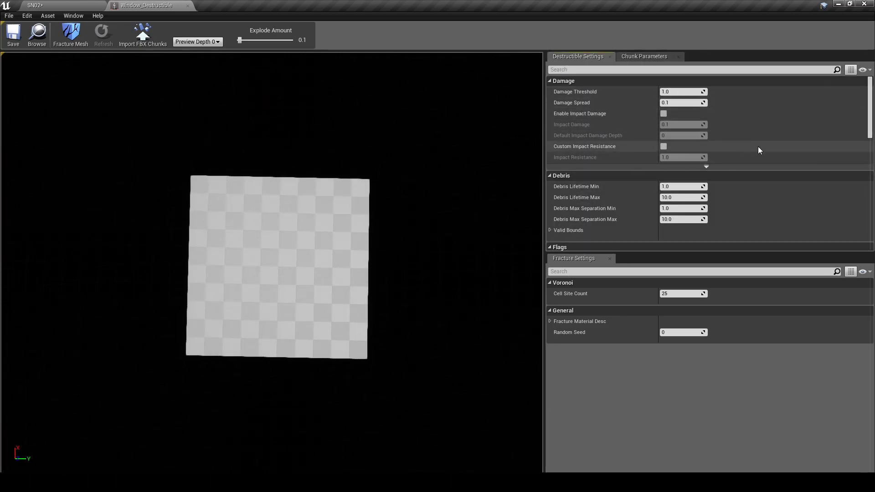
pyautogui.click(664, 114)
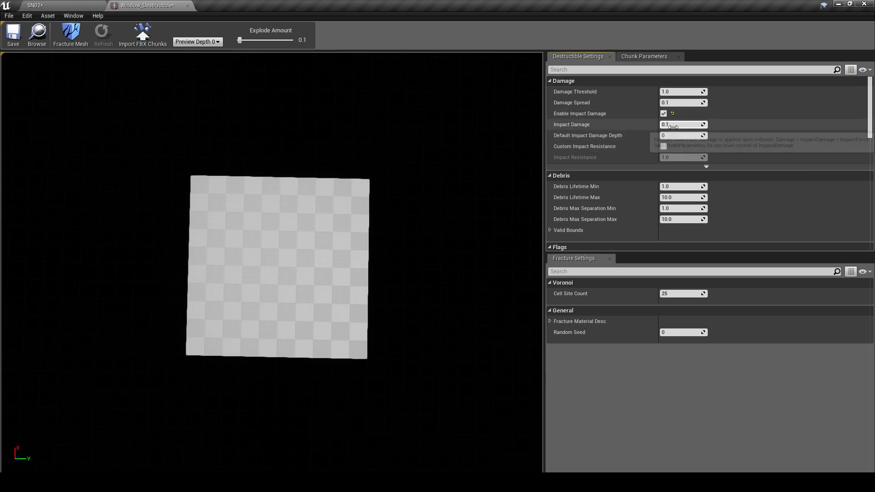
pyautogui.click(674, 124)
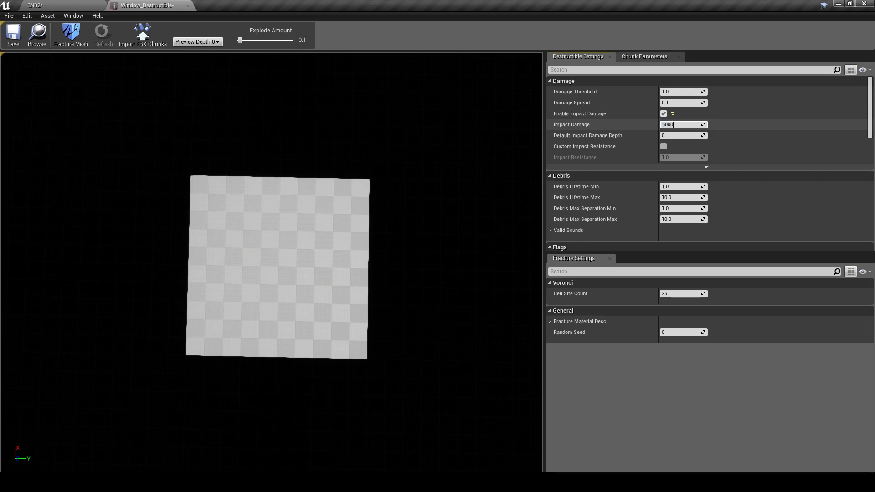
pyautogui.write('5000')
pyautogui.press('Return')
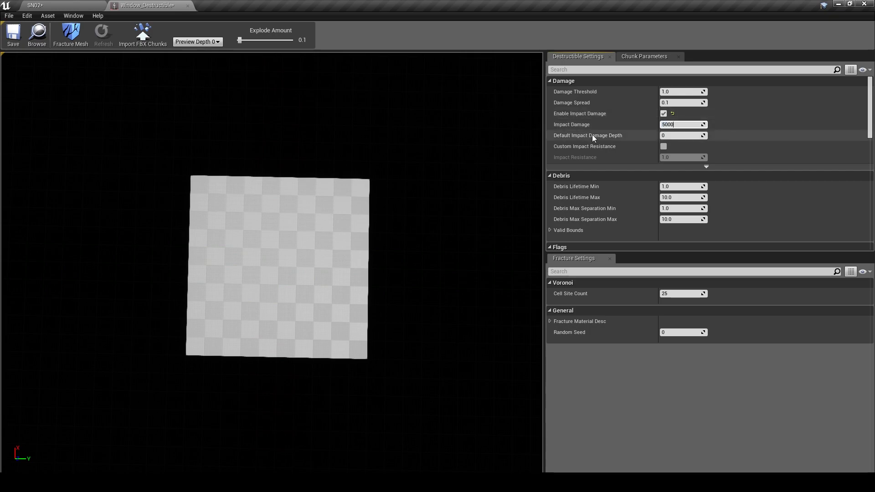
pyautogui.click(667, 135)
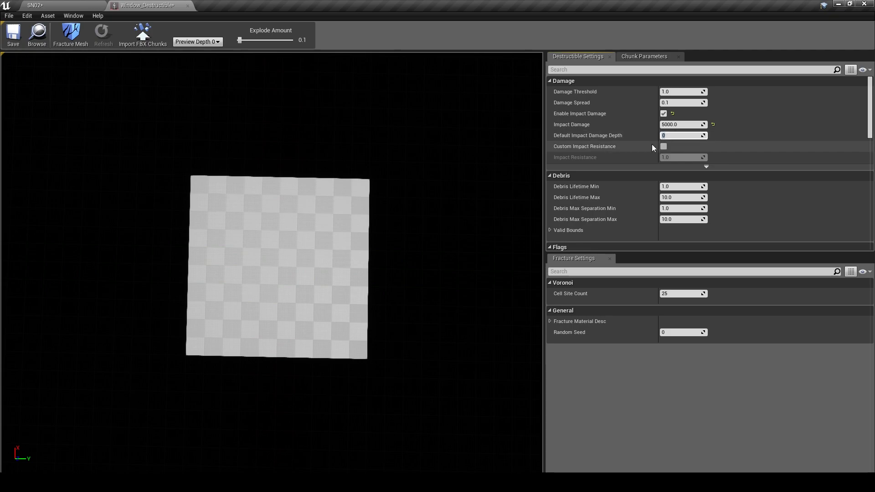
pyautogui.write('1')
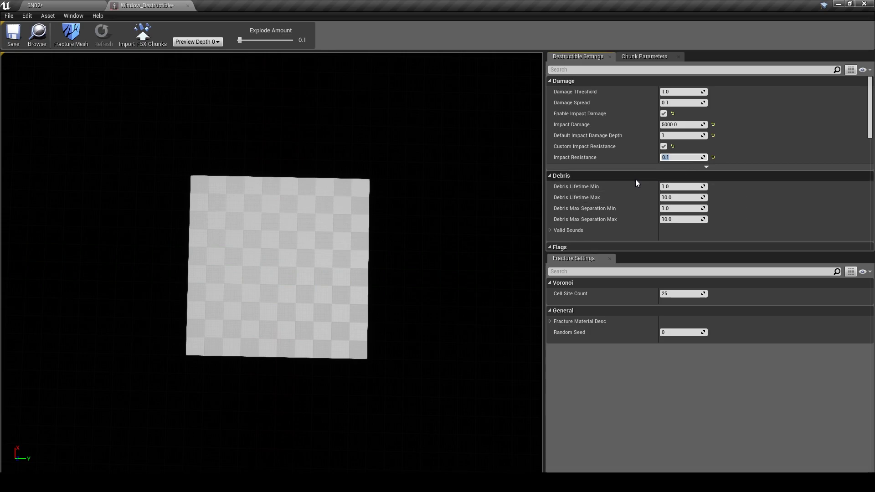
# Set the maximum debris lifetime of Window_Destructible to 4
pyautogui.click(674, 198)
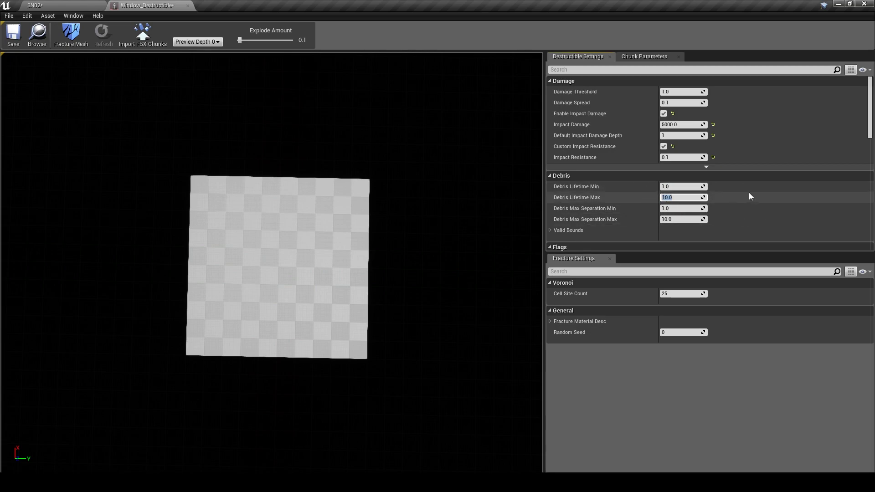
pyautogui.write('4')
pyautogui.press('Return')
pyautogui.scroll(-1, 723, 189)
pyautogui.scroll(-7, 724, 191)
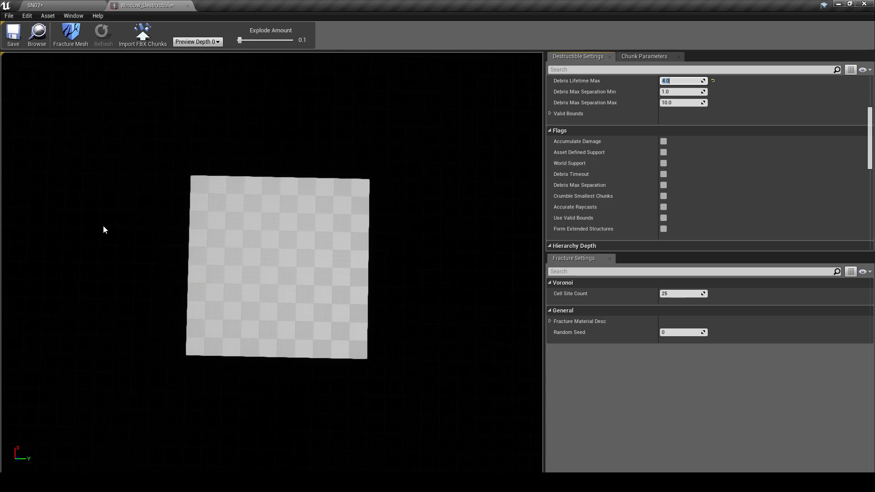
# Inspect the Plane_DM2 glass pane and its destructible component properties in the SN02 level
pyautogui.click(25, 5)
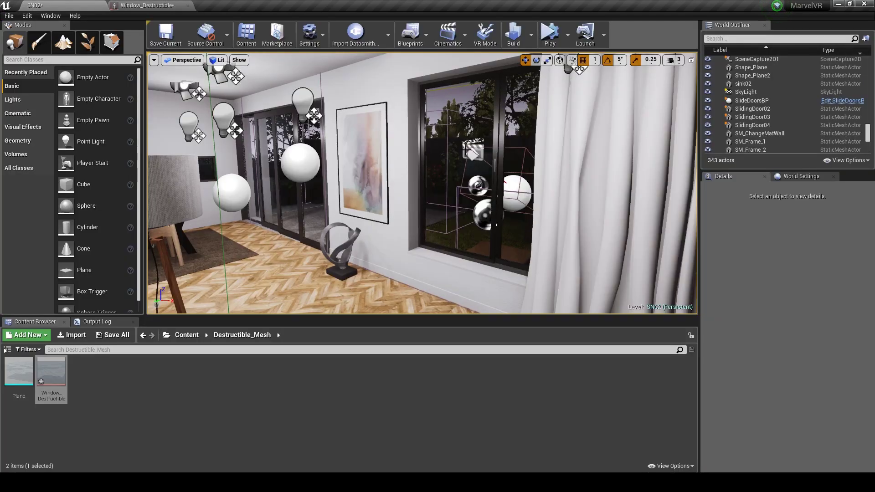
pyautogui.click(433, 94)
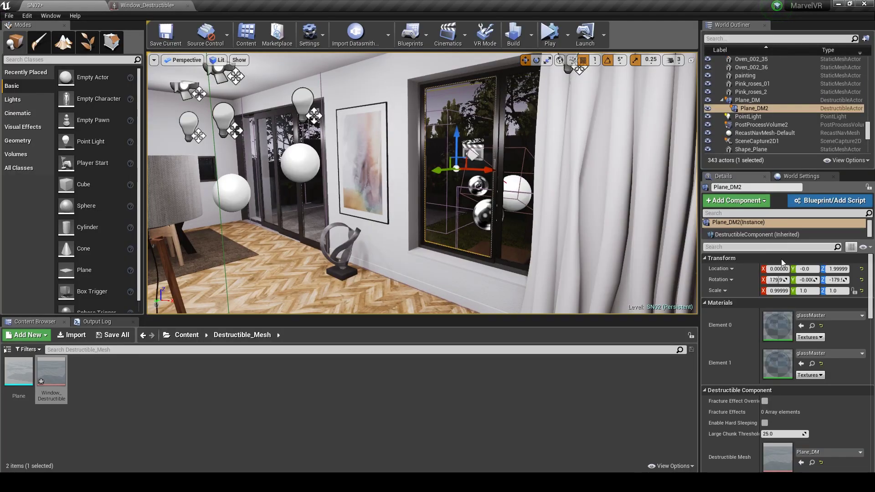
pyautogui.scroll(-3, 764, 393)
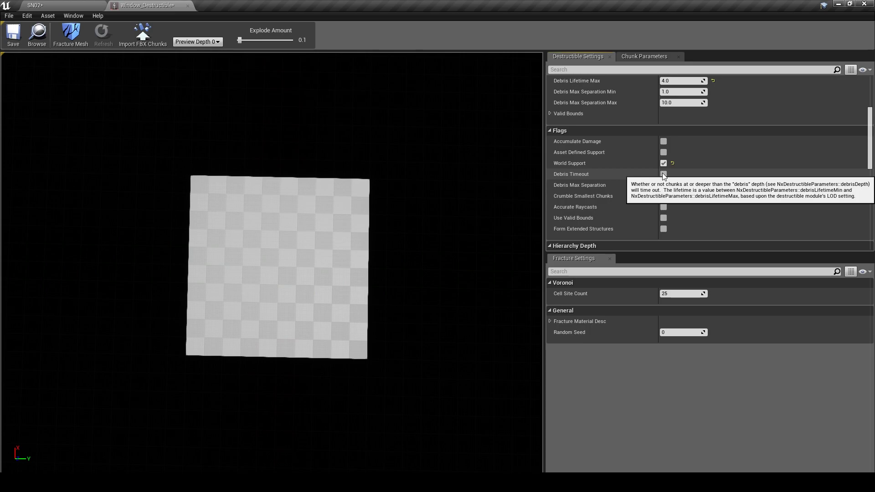
# Enable Window_Destructible's World Support and Debris Timeout flags, and set support depth to 1 with debris enabled at depth 1
pyautogui.click(663, 174)
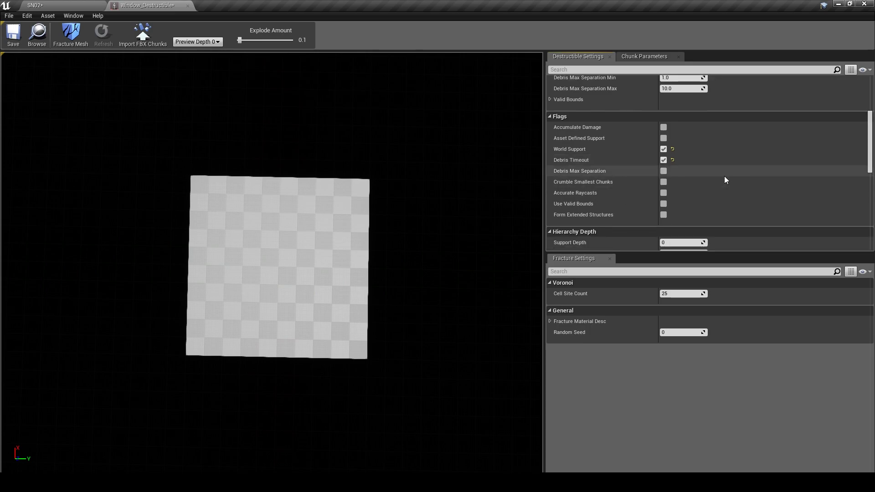
pyautogui.scroll(-2, 723, 178)
pyautogui.scroll(-2, 725, 177)
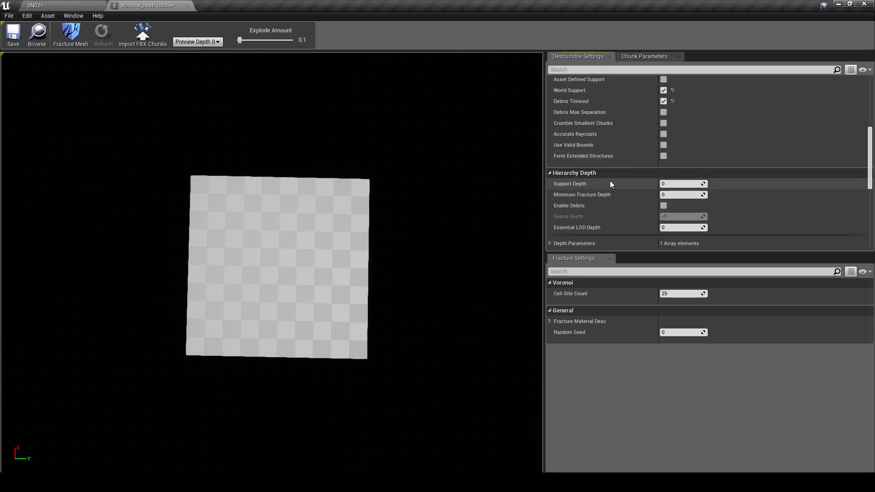
pyautogui.click(681, 184)
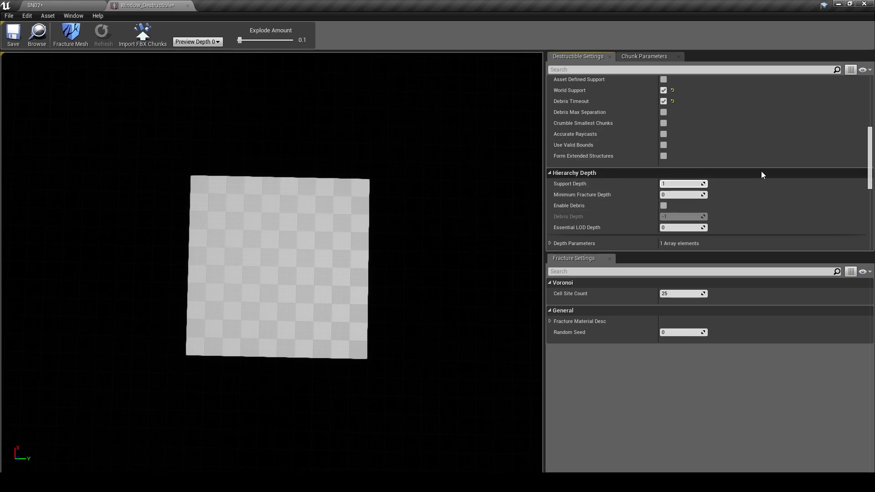
pyautogui.click(662, 207)
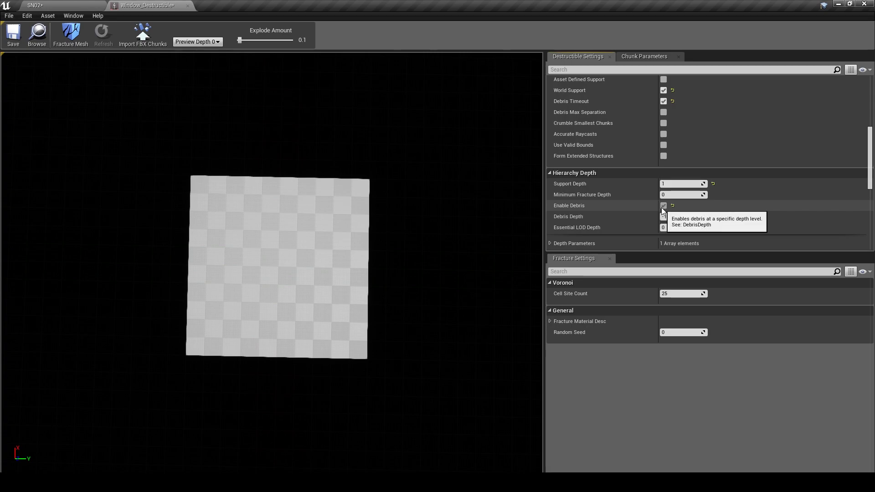
pyautogui.click(683, 217)
pyautogui.write('1')
# Set the Voronoi cell site count to 300 and fracture the Window_Destructible mesh
pyautogui.click(685, 381)
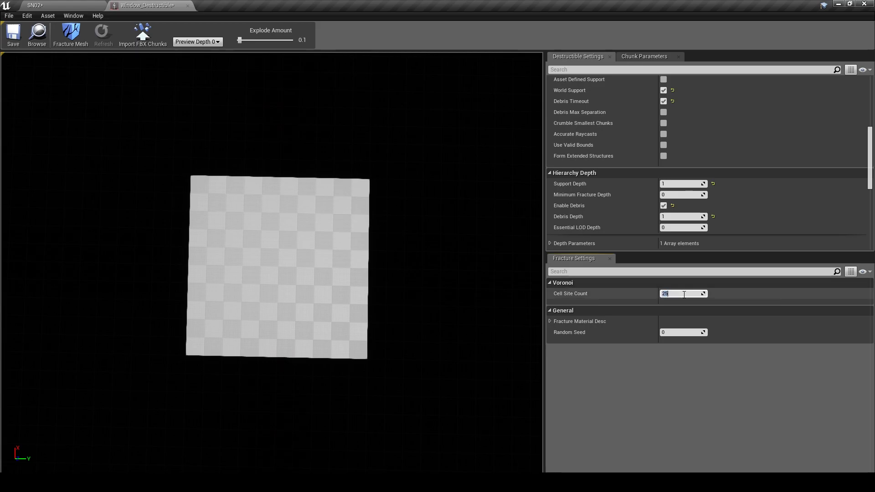
pyautogui.press('Return')
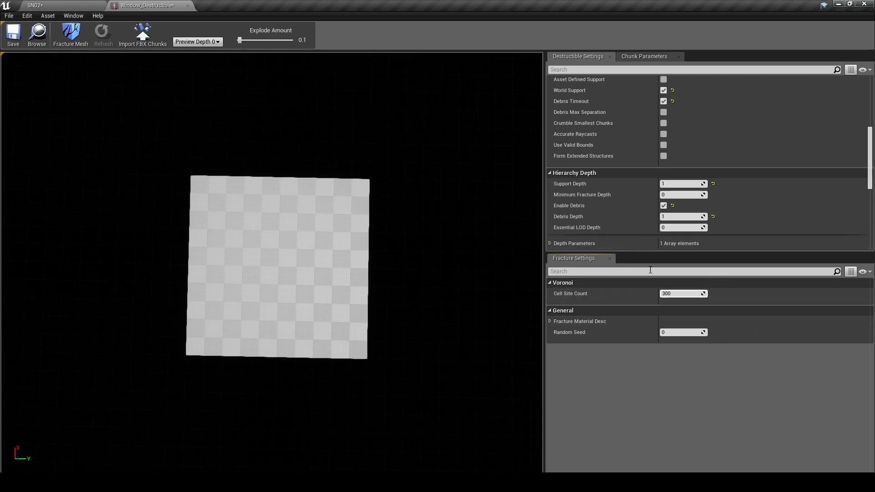
pyautogui.click(63, 42)
pyautogui.moveTo(279, 144); pyautogui.dragTo(284, 148)
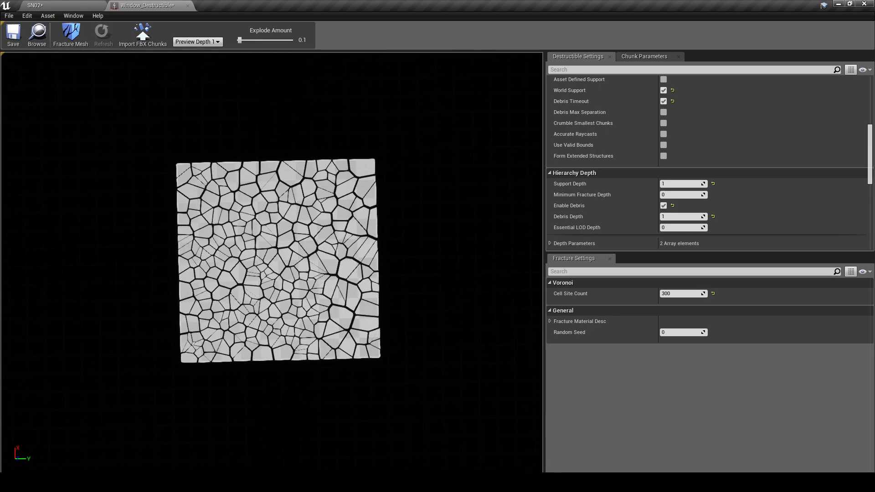
# At preview depth 1, mark all chunks along the pane's four edges as Do Not Fracture and save the asset
pyautogui.click(204, 42)
pyautogui.click(205, 48)
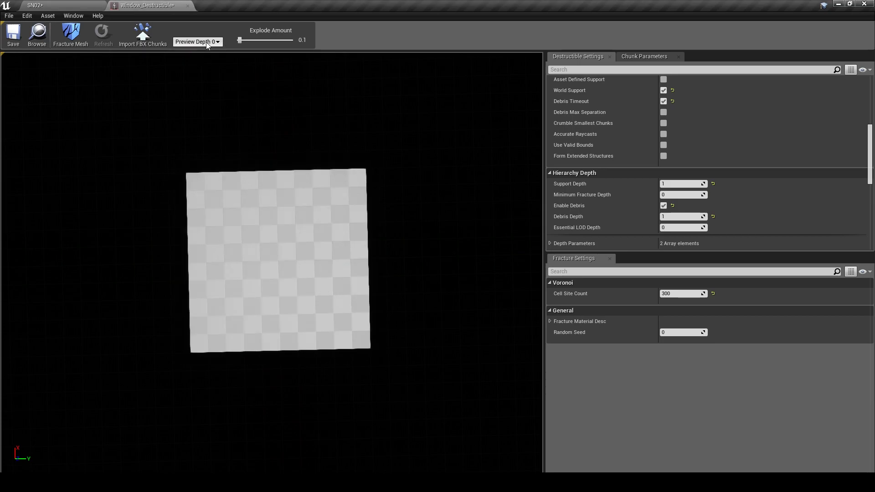
pyautogui.click(206, 43)
pyautogui.click(205, 56)
pyautogui.click(186, 356)
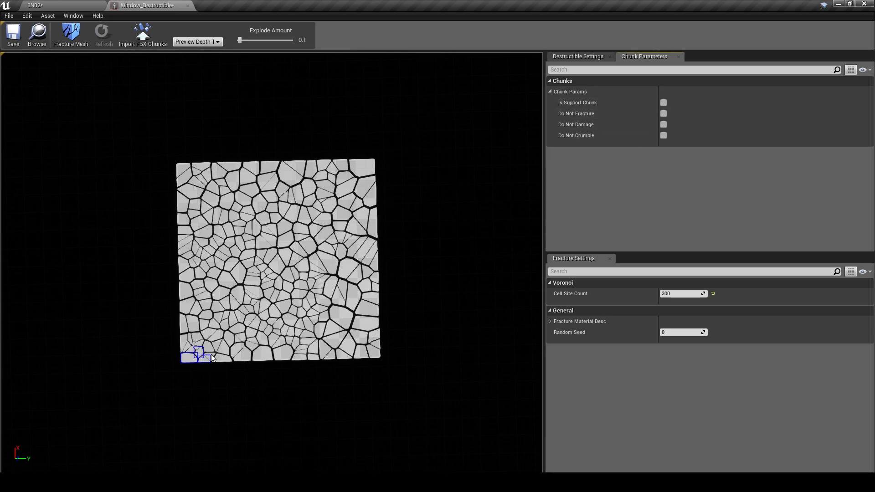
pyautogui.keyDown('ctrl'); pyautogui.click(211, 355); pyautogui.keyUp('ctrl')
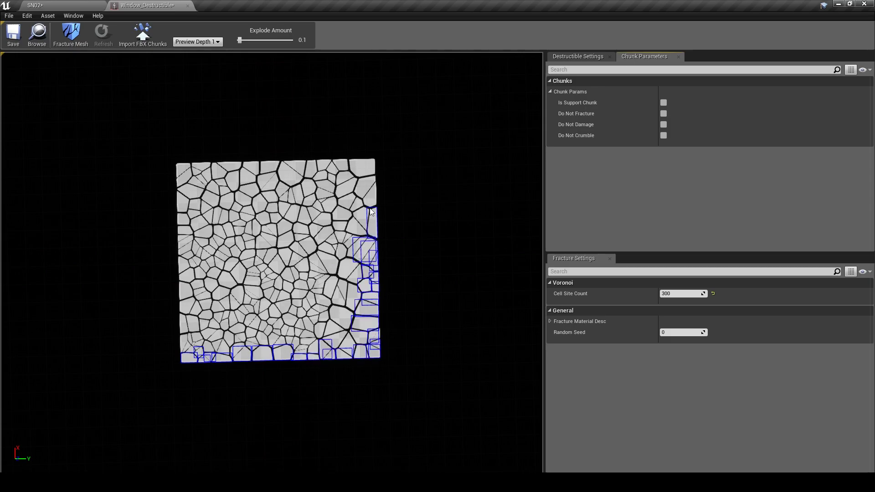
pyautogui.keyDown('ctrl'); pyautogui.click(253, 166); pyautogui.keyUp('ctrl')
pyautogui.keyDown('ctrl'); pyautogui.click(226, 169); pyautogui.keyUp('ctrl')
pyautogui.keyDown('ctrl'); pyautogui.click(184, 172); pyautogui.keyUp('ctrl')
pyautogui.keyDown('ctrl'); pyautogui.click(196, 191); pyautogui.keyUp('ctrl')
pyautogui.keyDown('ctrl'); pyautogui.click(183, 206); pyautogui.keyUp('ctrl')
pyautogui.keyDown('ctrl'); pyautogui.click(184, 230); pyautogui.keyUp('ctrl')
pyautogui.keyDown('ctrl'); pyautogui.click(185, 254); pyautogui.keyUp('ctrl')
pyautogui.keyDown('ctrl'); pyautogui.click(186, 278); pyautogui.keyUp('ctrl')
pyautogui.keyDown('ctrl'); pyautogui.click(186, 291); pyautogui.keyUp('ctrl')
pyautogui.keyDown('ctrl'); pyautogui.click(186, 307); pyautogui.keyUp('ctrl')
pyautogui.keyDown('ctrl'); pyautogui.click(184, 323); pyautogui.keyUp('ctrl')
pyautogui.keyDown('ctrl'); pyautogui.click(183, 340); pyautogui.keyUp('ctrl')
pyautogui.keyDown('ctrl'); pyautogui.click(191, 350); pyautogui.keyUp('ctrl')
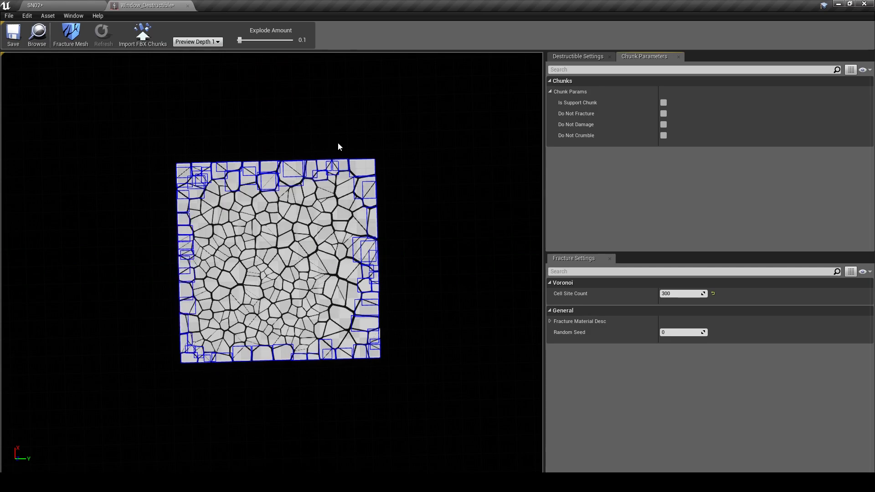
pyautogui.click(663, 113)
pyautogui.click(14, 34)
# Place Window_Destructible in the SN02 level near the window and assign the glass01 material to both of its elements
pyautogui.moveTo(51, 373); pyautogui.dragTo(443, 190)
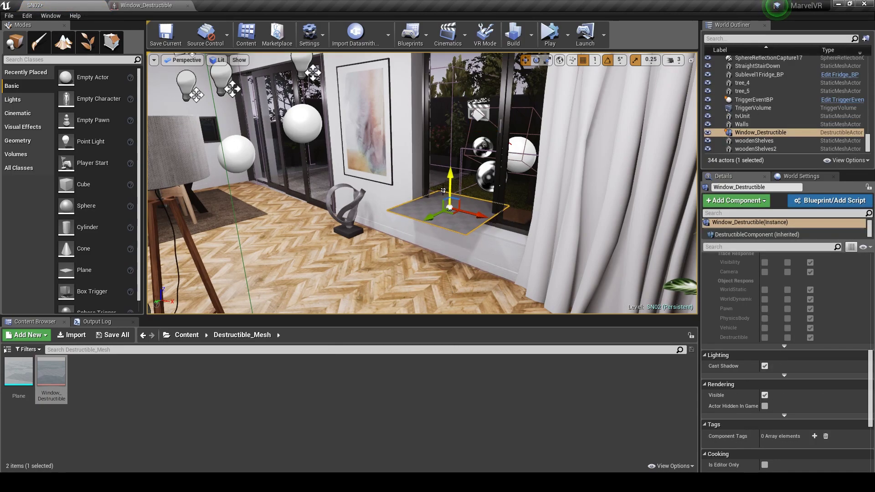
pyautogui.scroll(10, 785, 343)
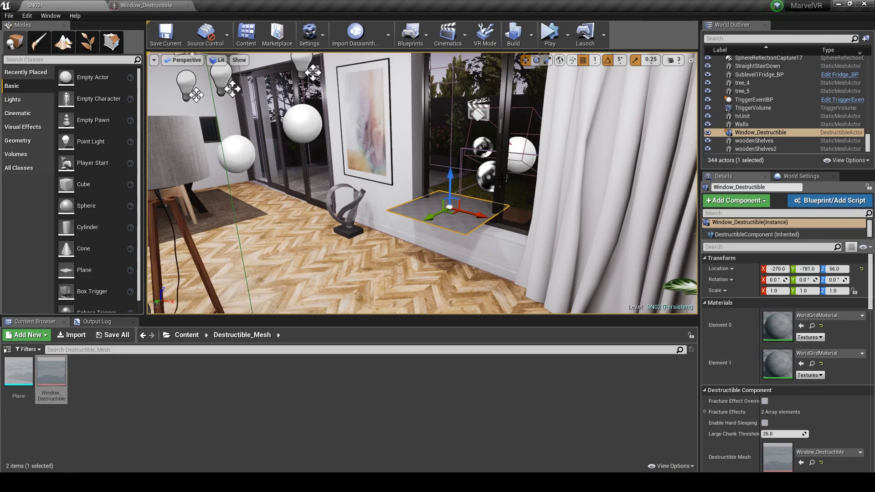
pyautogui.click(640, 208)
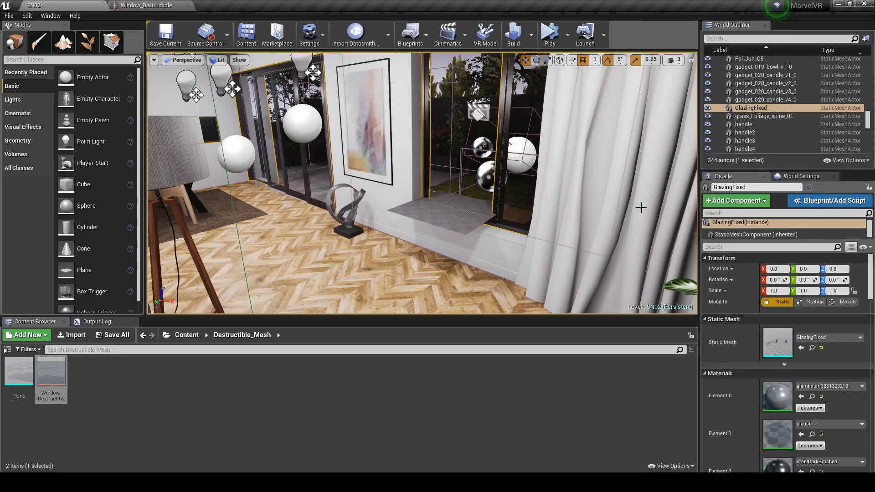
pyautogui.click(812, 434)
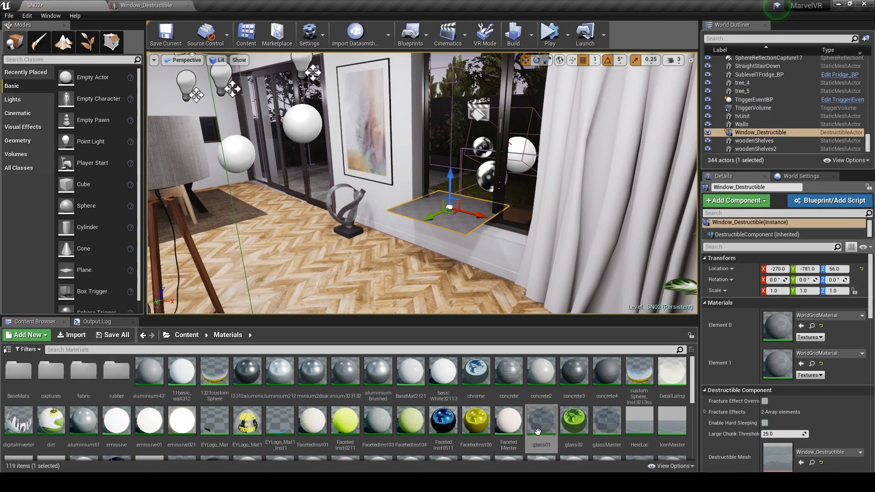
pyautogui.moveTo(538, 432); pyautogui.dragTo(778, 326)
pyautogui.moveTo(538, 421); pyautogui.dragTo(778, 364)
pyautogui.click(143, 335)
# Raise the Window_Destructible pane and rotate it 90 degrees about X so it stands upright at the window
pyautogui.moveTo(451, 176); pyautogui.dragTo(450, 149)
pyautogui.moveTo(574, 253)
pyautogui.mouseDown(button='right')
pyautogui.moveTo(574, 219)
pyautogui.moveTo(574, 253)
pyautogui.mouseUp(button='right')
pyautogui.moveTo(414, 258); pyautogui.dragTo(424, 254)
pyautogui.press('e')
pyautogui.moveTo(417, 223); pyautogui.dragTo(445, 171)
pyautogui.press('w')
pyautogui.moveTo(456, 183); pyautogui.dragTo(502, 191, button='right')
pyautogui.scroll(5, 769, 134)
pyautogui.scroll(15, 769, 134)
# Scale the pane to 0.875 in X and 1.84 in Y, and set its location to X -270, Y -795, Z 136
pyautogui.click(766, 137)
pyautogui.click(761, 128)
pyautogui.scroll(-20, 756, 148)
pyautogui.click(760, 133)
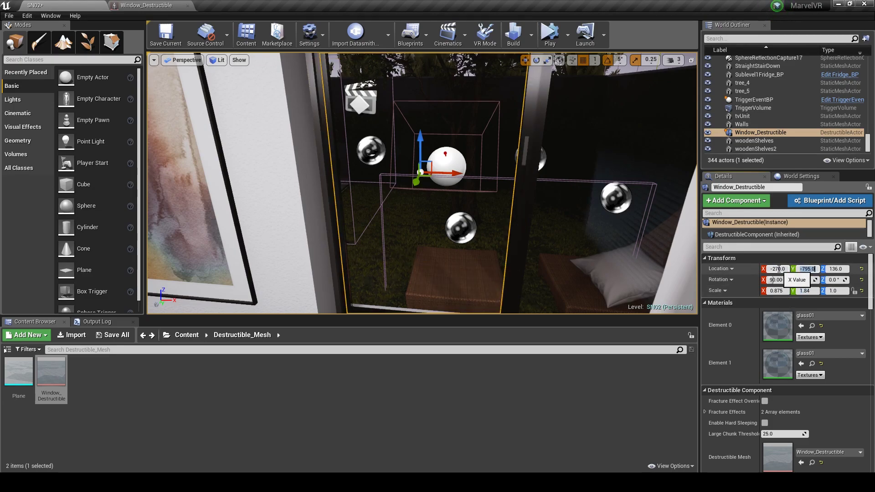
pyautogui.click(778, 268)
pyautogui.write('-270')
pyautogui.press('Return')
# Fit the pane into the window frame beside the painting, at about X -269, Y -797, Z 142
pyautogui.moveTo(429, 192); pyautogui.dragTo(333, 196, button='right')
pyautogui.moveTo(394, 180); pyautogui.dragTo(400, 181)
pyautogui.moveTo(399, 181); pyautogui.dragTo(403, 196, button='right')
pyautogui.moveTo(403, 196); pyautogui.dragTo(402, 189)
pyautogui.moveTo(403, 190); pyautogui.dragTo(437, 219, button='right')
pyautogui.moveTo(442, 257); pyautogui.dragTo(445, 257)
pyautogui.moveTo(445, 257); pyautogui.dragTo(428, 123, button='right')
pyautogui.moveTo(428, 121); pyautogui.dragTo(428, 123)
pyautogui.moveTo(428, 124); pyautogui.dragTo(404, 252, button='right')
pyautogui.moveTo(405, 252); pyautogui.dragTo(405, 252)
pyautogui.moveTo(405, 252); pyautogui.dragTo(401, 145, button='right')
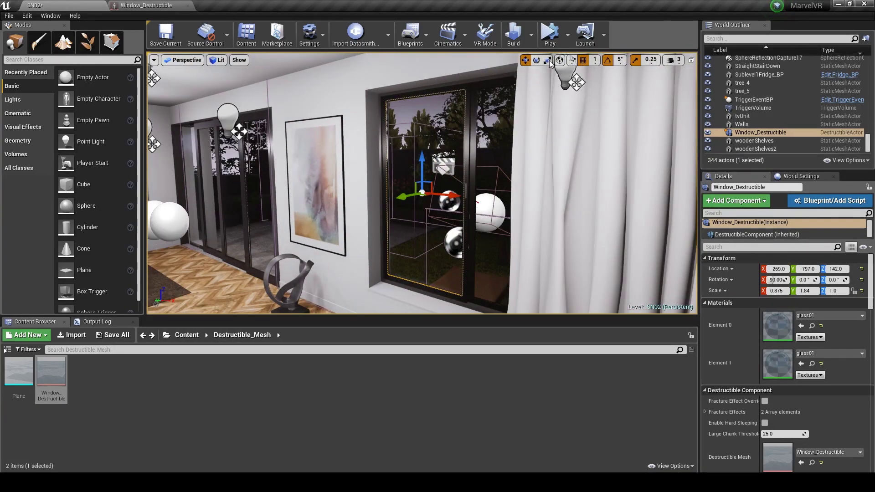
# Duplicate the glass pane with a 180-degree turn about Z and offset the copy to Y -798
pyautogui.press('e')
pyautogui.moveTo(405, 252); pyautogui.dragTo(415, 282, button='right')
pyautogui.keyDown('alt'); pyautogui.moveTo(441, 175); pyautogui.dragTo(407, 158); pyautogui.keyUp('alt')
pyautogui.press('w')
pyautogui.moveTo(407, 158)
pyautogui.mouseDown(button='right')
pyautogui.moveTo(410, 196)
pyautogui.moveTo(510, 150)
pyautogui.moveTo(410, 168)
pyautogui.moveTo(387, 146)
pyautogui.moveTo(401, 169)
pyautogui.mouseUp(button='right')
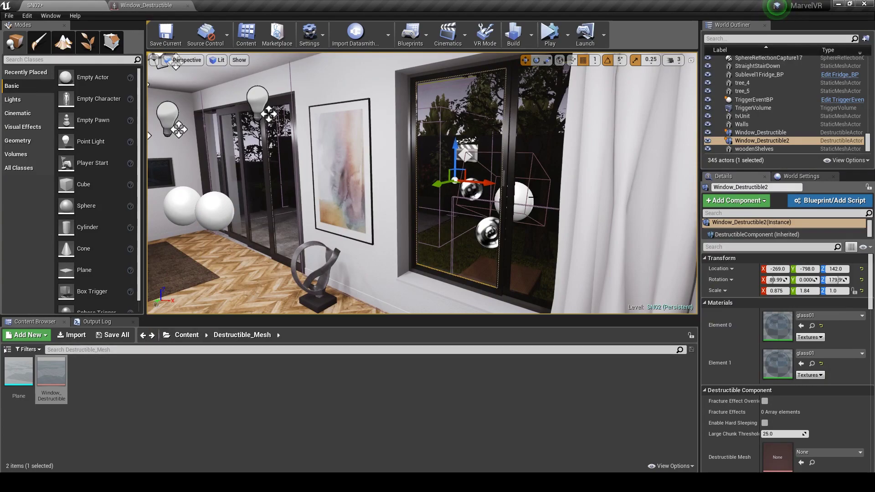
# Delete the Conveyor actor from the garden outside the window
pyautogui.click(522, 196)
pyautogui.moveTo(521, 196); pyautogui.dragTo(488, 218, button='right')
pyautogui.click(472, 231)
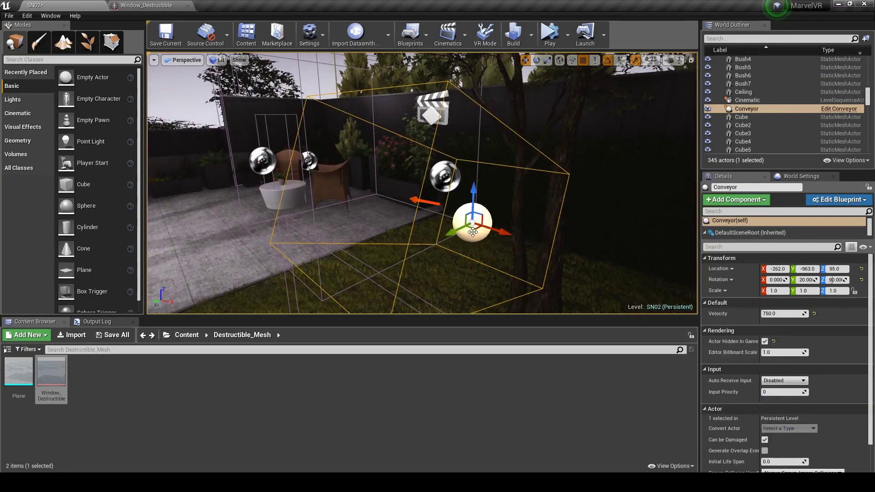
pyautogui.press('Delete')
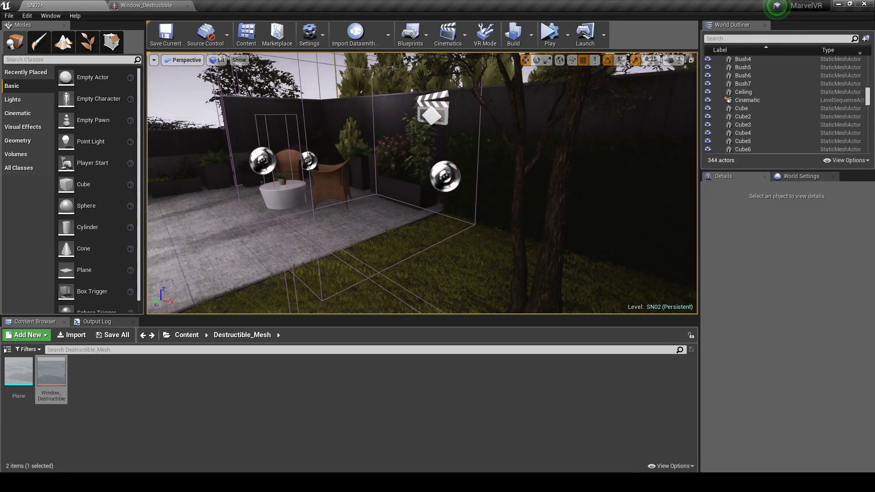
# Create an Actor Blueprint named Launch in the Destructible_Mesh folder and open it for editing
pyautogui.press('s')
pyautogui.moveTo(473, 232); pyautogui.dragTo(453, 219, button='right')
pyautogui.rightClick(89, 370)
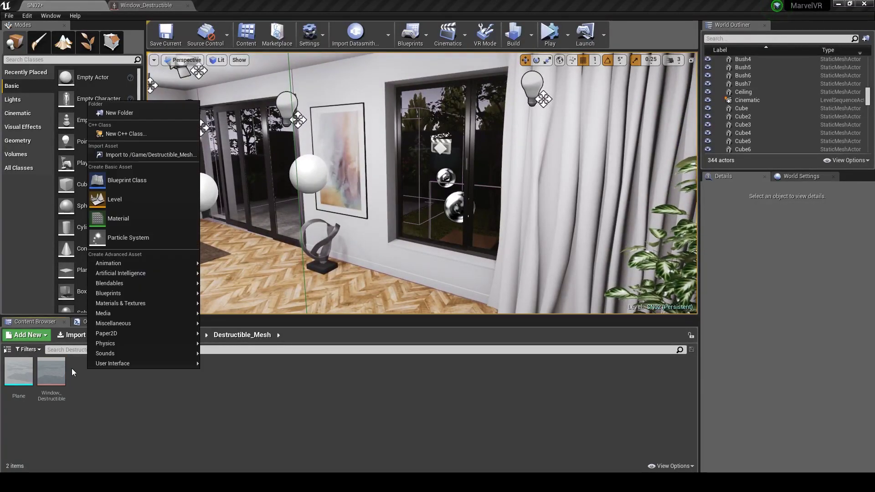
pyautogui.click(118, 185)
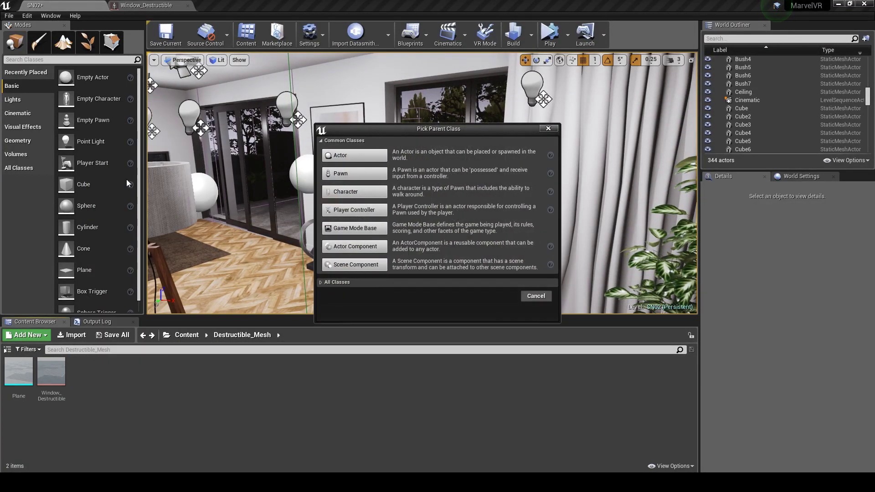
pyautogui.click(346, 155)
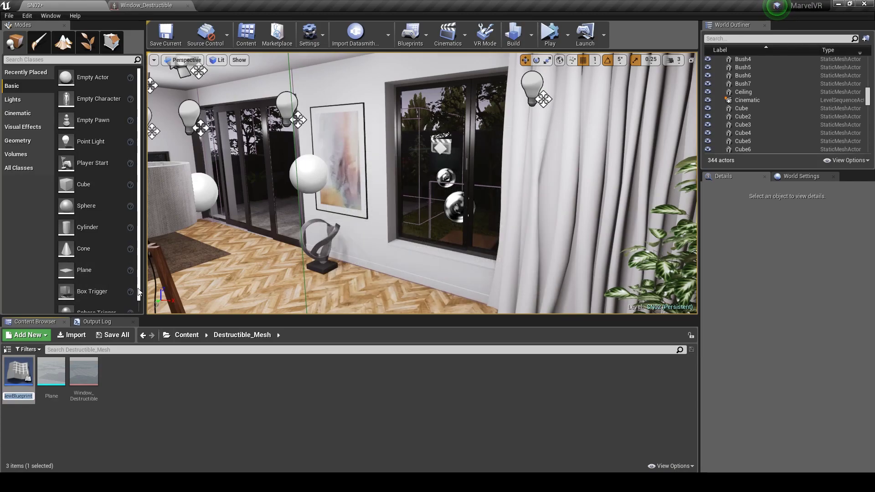
pyautogui.write('Launch')
pyautogui.press('Return')
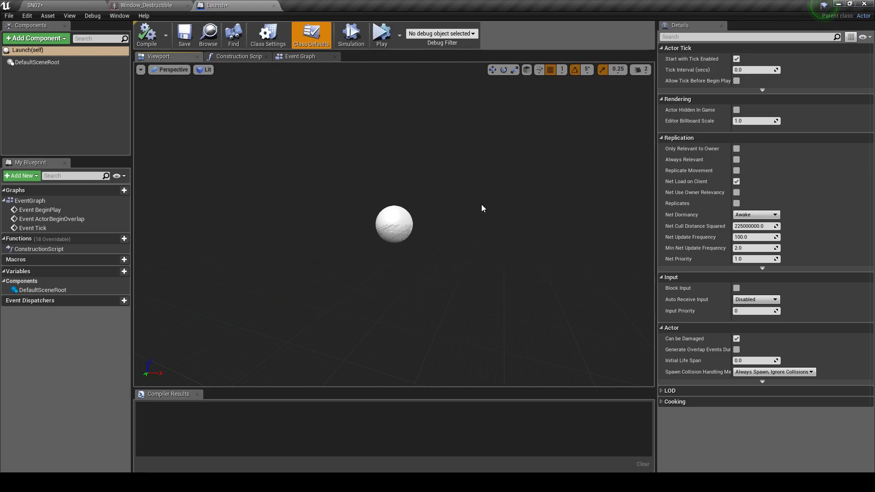
# Add a Box Collision component to the Launch Blueprint
pyautogui.moveTo(444, 171); pyautogui.dragTo(442, 137)
pyautogui.moveTo(444, 95); pyautogui.dragTo(445, 174, button='right')
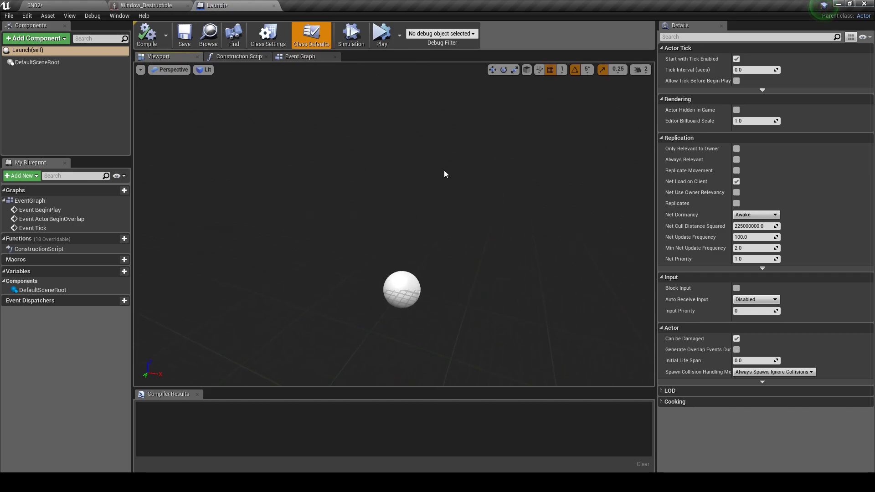
pyautogui.click(54, 37)
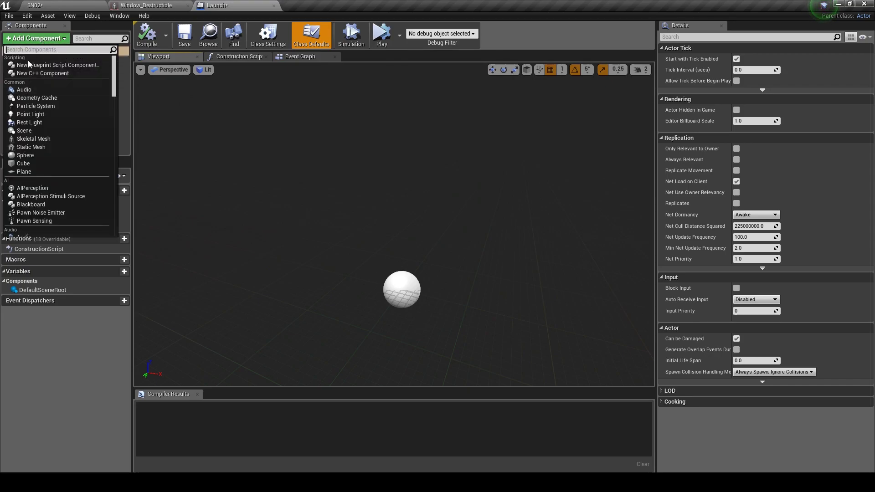
pyautogui.write('box')
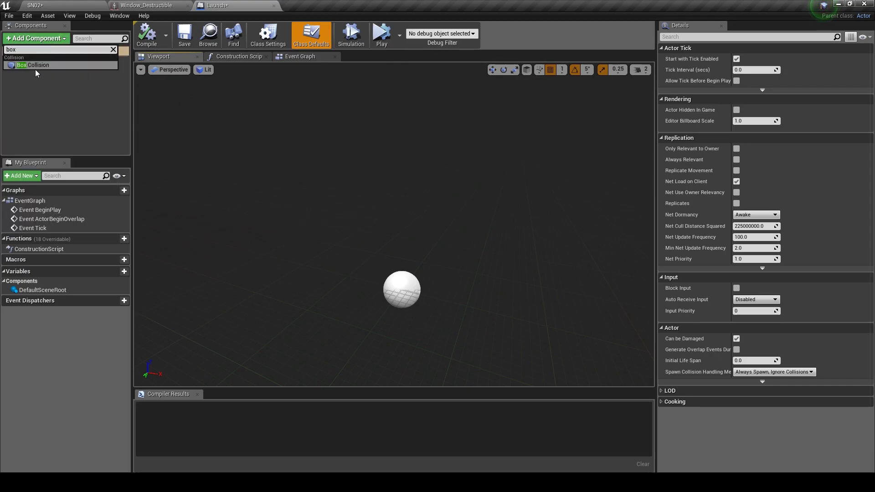
pyautogui.click(36, 67)
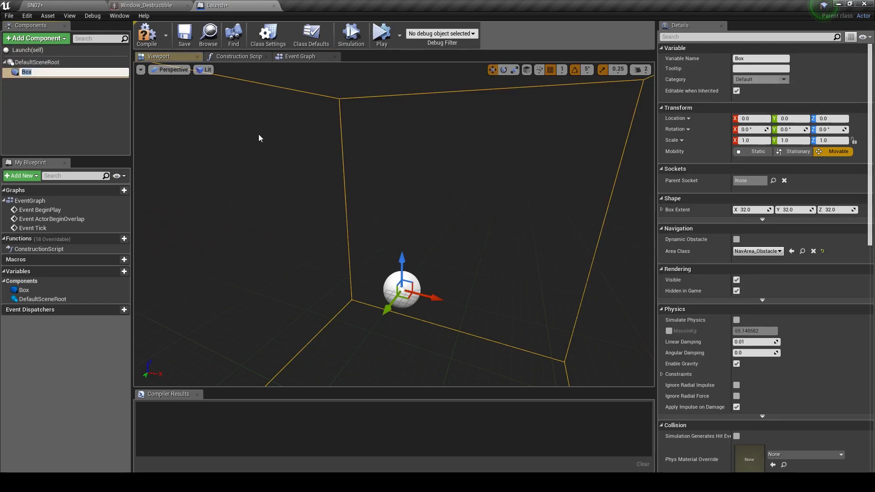
# Add an Arrow component beneath the Box component
pyautogui.moveTo(271, 139); pyautogui.dragTo(280, 160, button='right')
pyautogui.press('s')
pyautogui.click(40, 41)
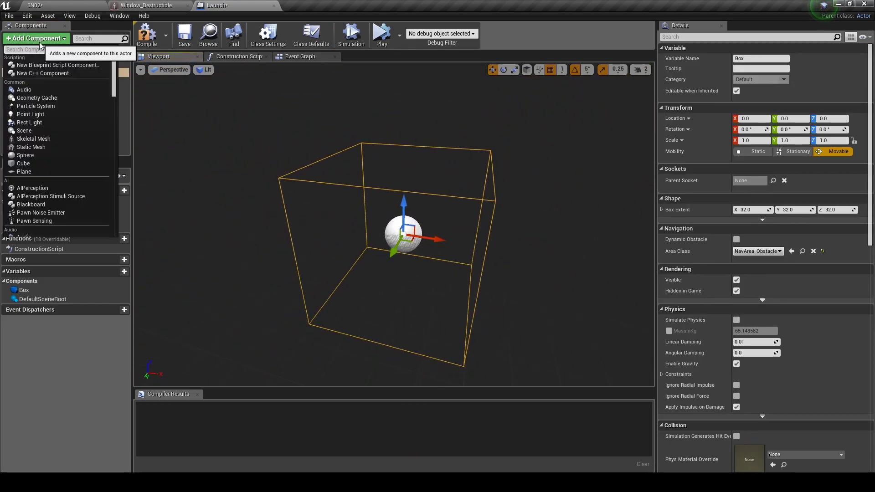
pyautogui.write('arrow')
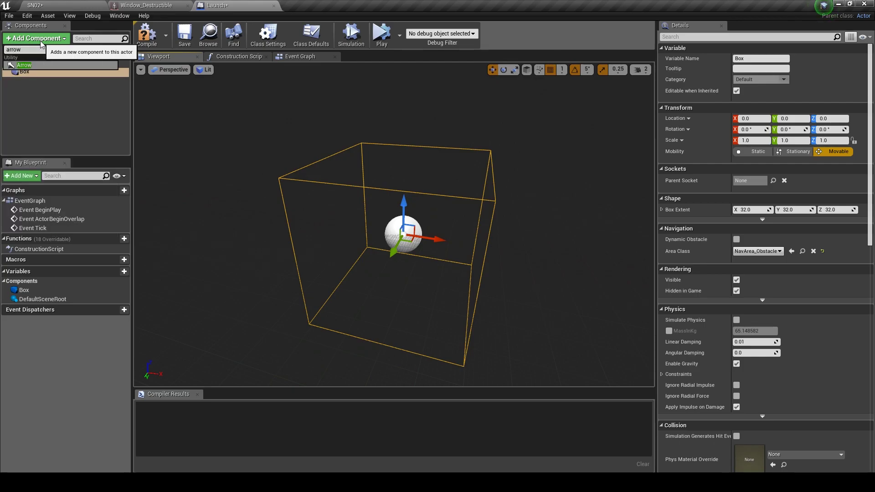
pyautogui.press('Return')
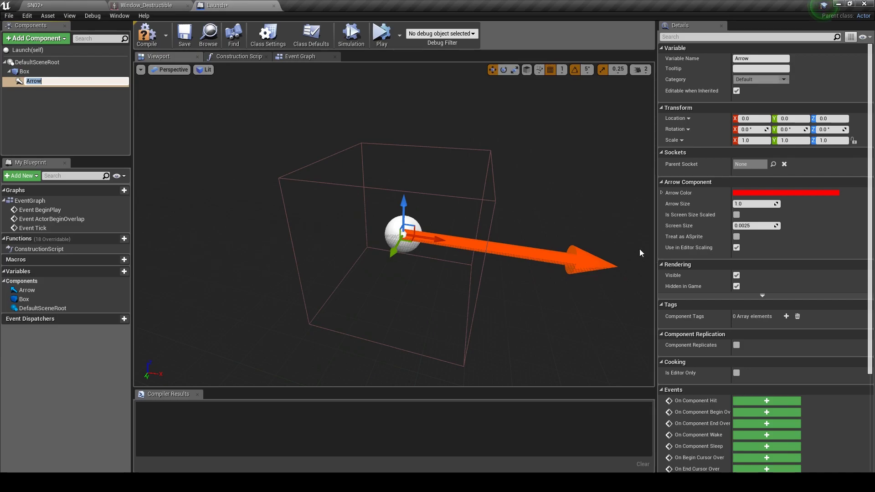
# Stretch the Box component along its X axis into a long collision volume
pyautogui.moveTo(624, 246); pyautogui.dragTo(643, 254, button='right')
pyautogui.press('s')
pyautogui.click(24, 71)
pyautogui.press('r')
pyautogui.moveTo(399, 215); pyautogui.dragTo(585, 246)
# Shorten the Arrow component to an X scale of 0.25 and compile the Launch Blueprint
pyautogui.click(584, 246)
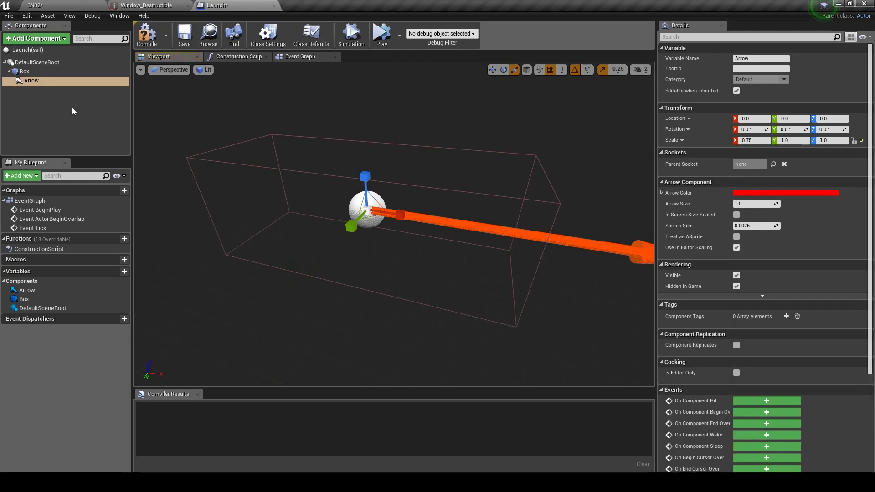
pyautogui.scroll(-3, 356, 201)
pyautogui.moveTo(399, 209); pyautogui.dragTo(373, 206)
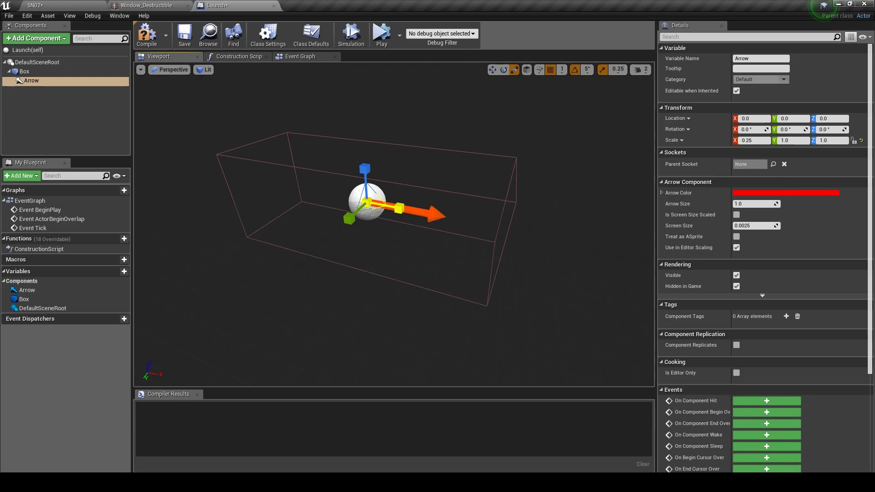
pyautogui.press('d')
pyautogui.moveTo(431, 174)
pyautogui.mouseDown(button='right')
pyautogui.moveTo(389, 175)
pyautogui.moveTo(432, 174)
pyautogui.mouseUp(button='right')
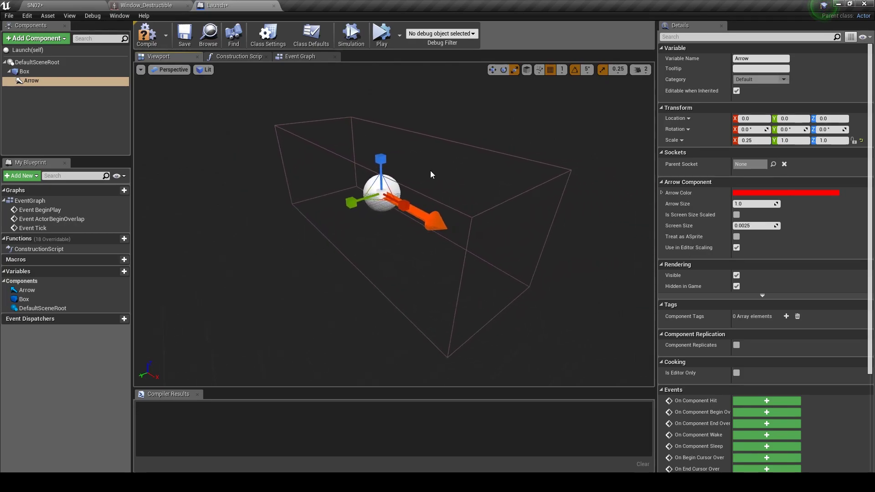
pyautogui.click(144, 37)
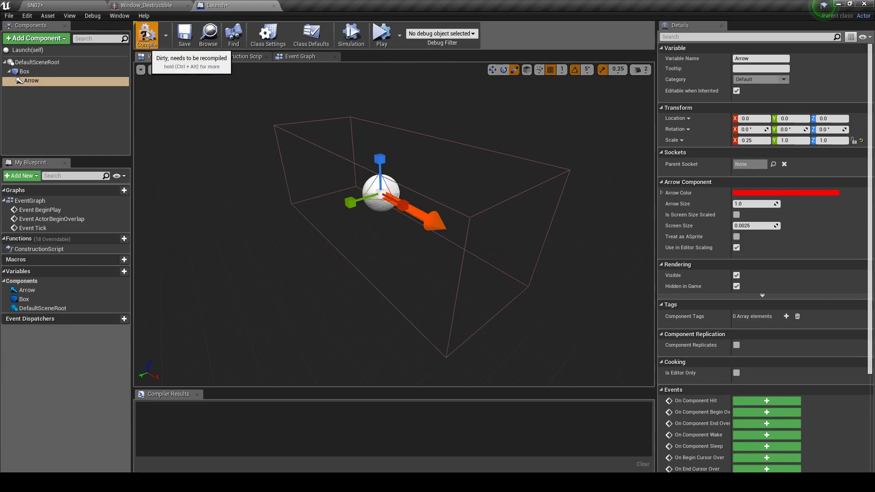
# Delete the default BeginPlay, ActorBeginOverlap and Tick event nodes from Launch's Event Graph
pyautogui.click(301, 59)
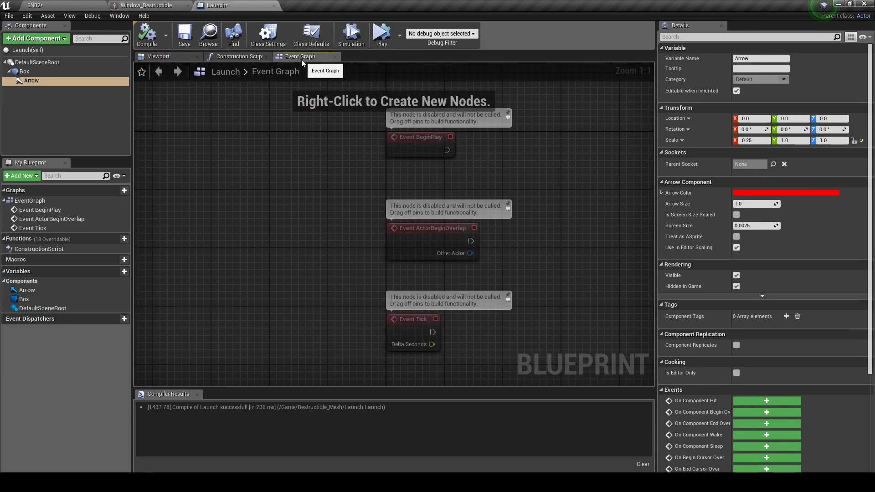
pyautogui.moveTo(478, 177); pyautogui.dragTo(360, 183, button='right')
pyautogui.scroll(-1, 360, 182)
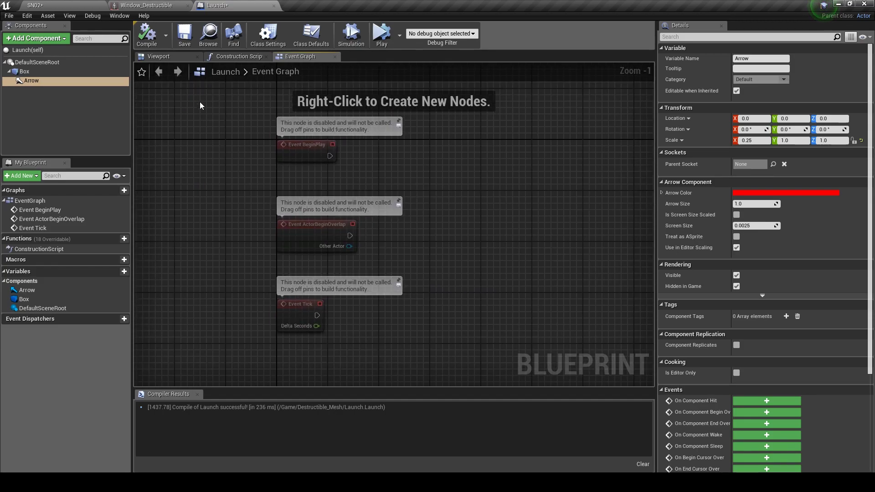
pyautogui.moveTo(213, 94); pyautogui.dragTo(382, 348)
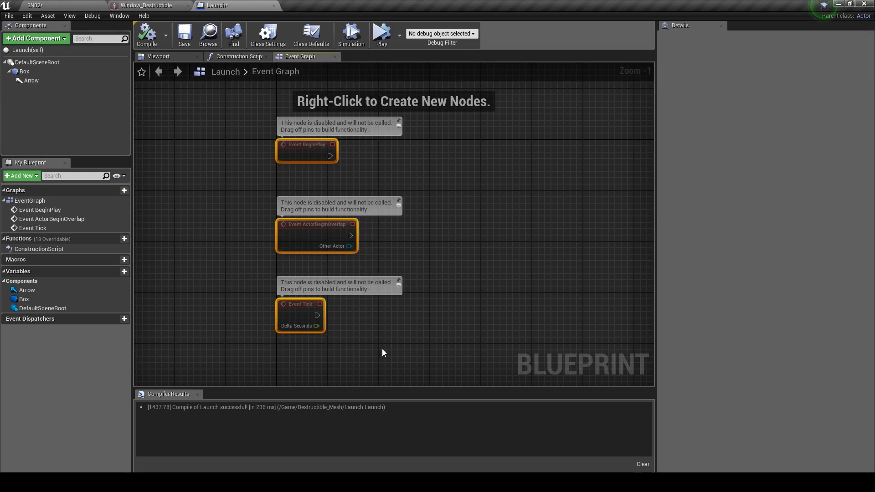
pyautogui.press('Delete')
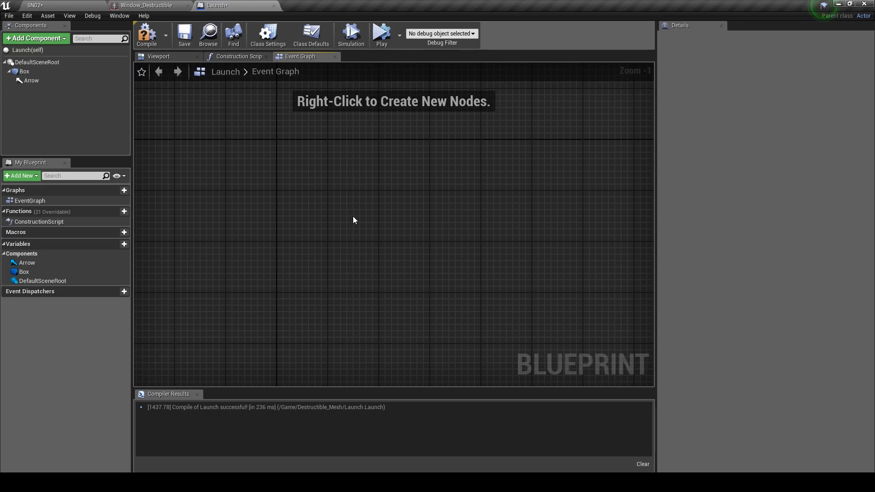
# Add OnComponentBeginOverlap and OnComponentEndOverlap events for the Box component to Launch's Event Graph
pyautogui.rightClick(45, 69)
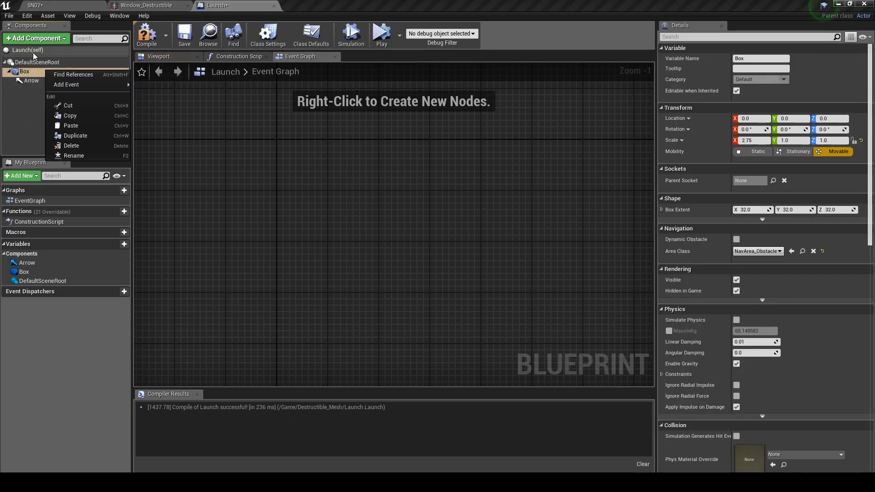
pyautogui.moveTo(70, 85)
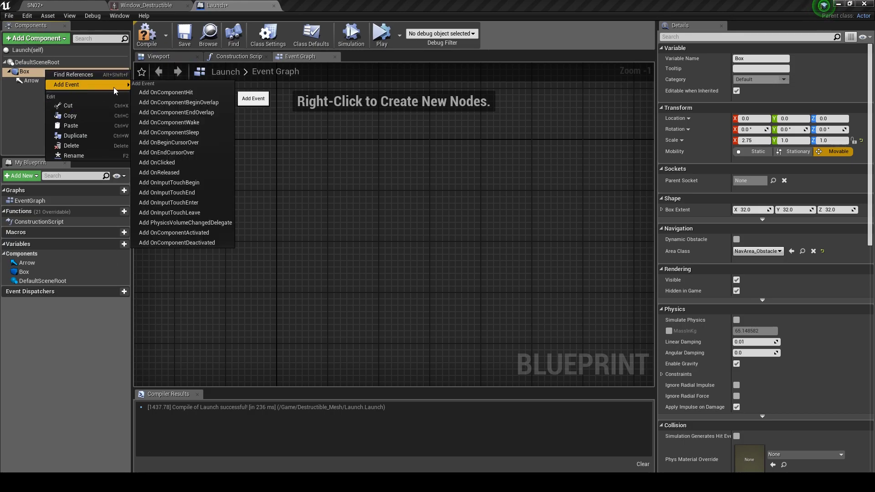
pyautogui.click(160, 103)
pyautogui.rightClick(65, 72)
pyautogui.moveTo(82, 91)
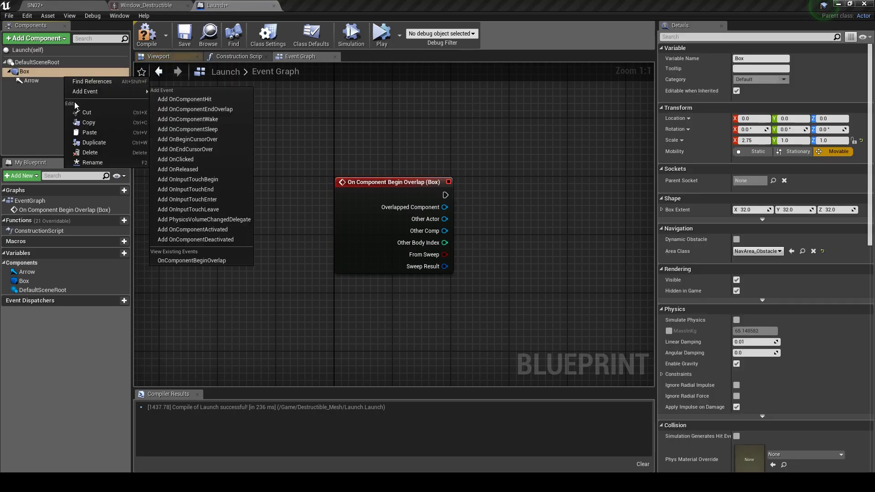
pyautogui.click(182, 112)
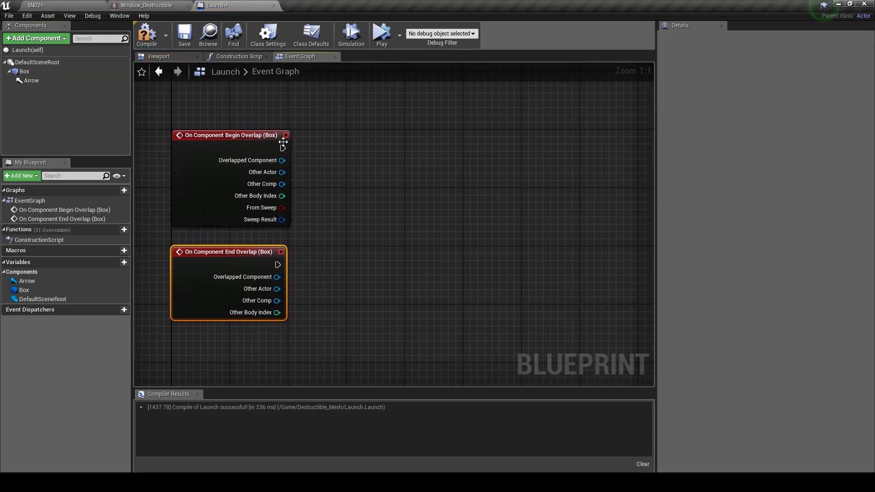
# Add an array Add node driven by the execution output of On Component Begin Overlap and place it beside the event
pyautogui.moveTo(282, 148); pyautogui.dragTo(450, 174)
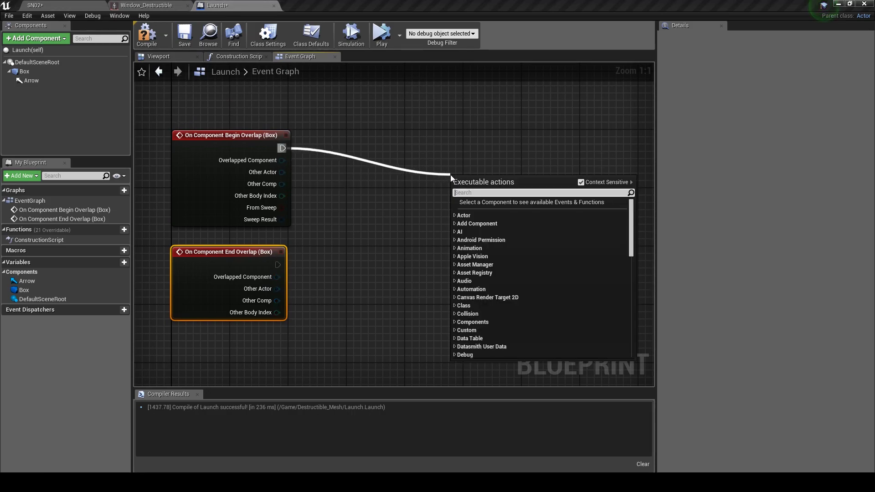
pyautogui.write('add')
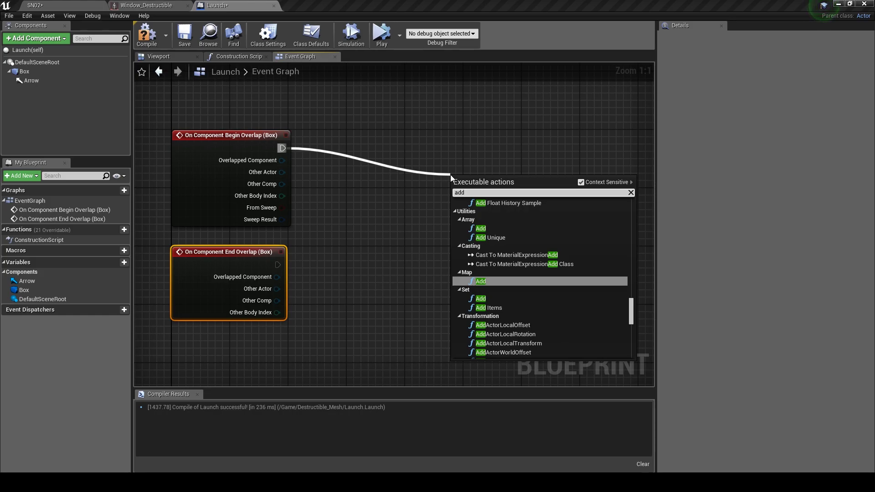
pyautogui.write(' arra')
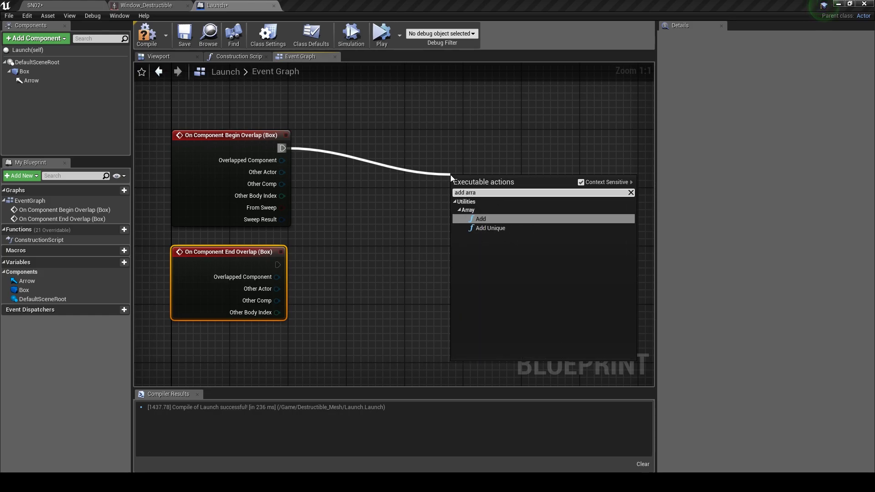
pyautogui.click(485, 220)
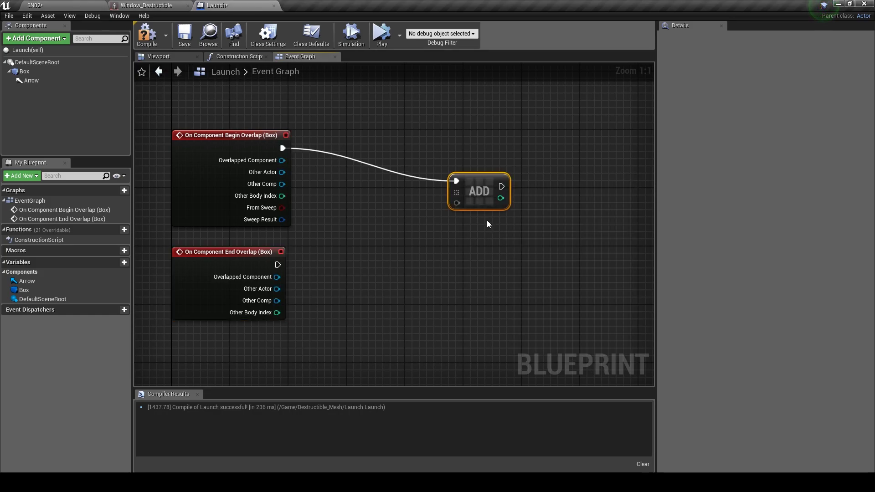
pyautogui.moveTo(479, 194); pyautogui.dragTo(500, 182)
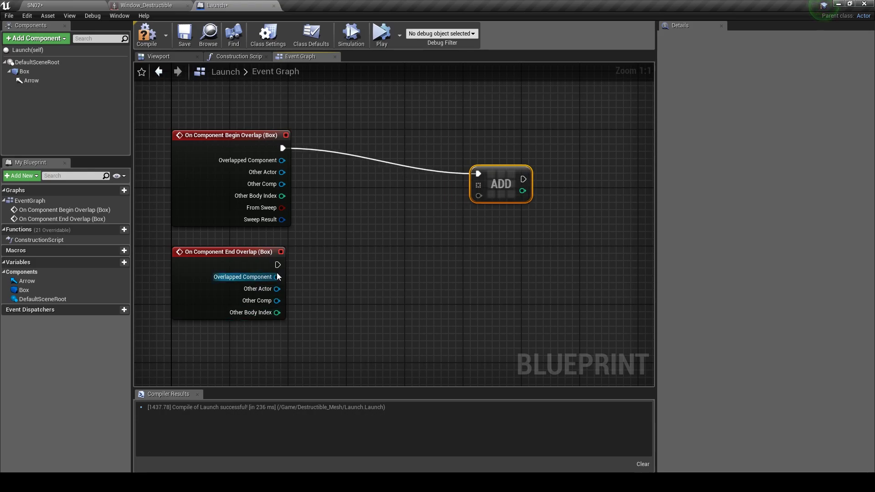
# Add an array Remove Item node driven by the execution output of On Component End Overlap
pyautogui.moveTo(277, 265); pyautogui.dragTo(454, 277)
pyautogui.write('remove')
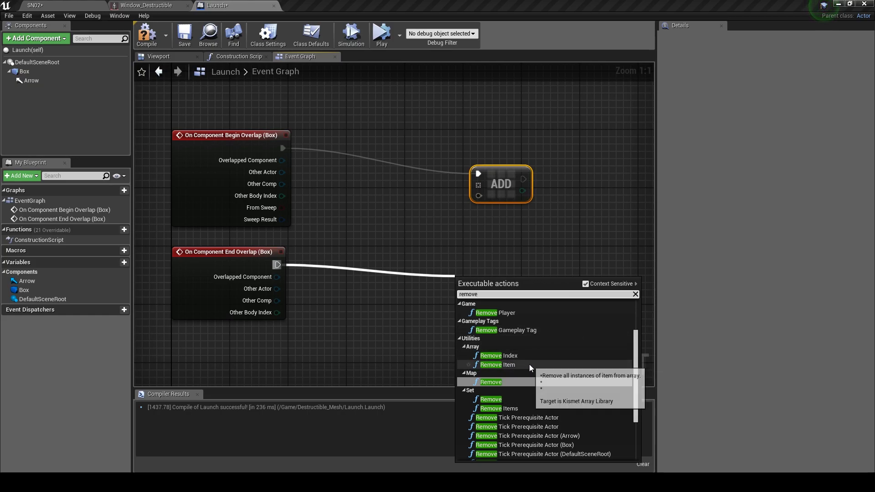
pyautogui.click(506, 364)
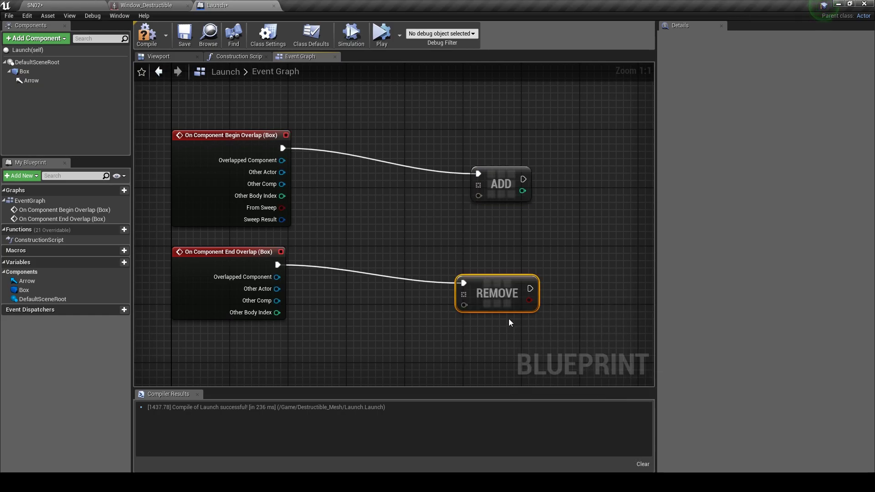
pyautogui.moveTo(493, 264); pyautogui.dragTo(500, 284, button='right')
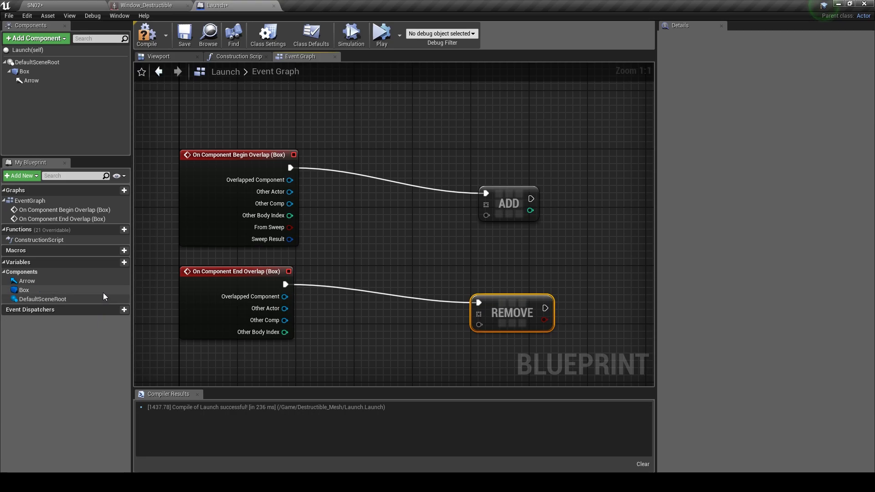
# Create a new variable typed as an array of Primitive Component object references
pyautogui.click(121, 263)
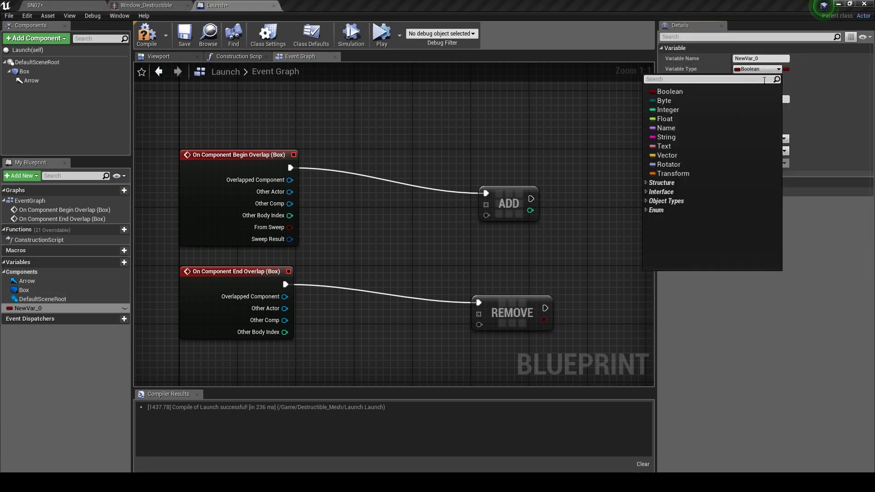
pyautogui.click(758, 70)
pyautogui.click(758, 69)
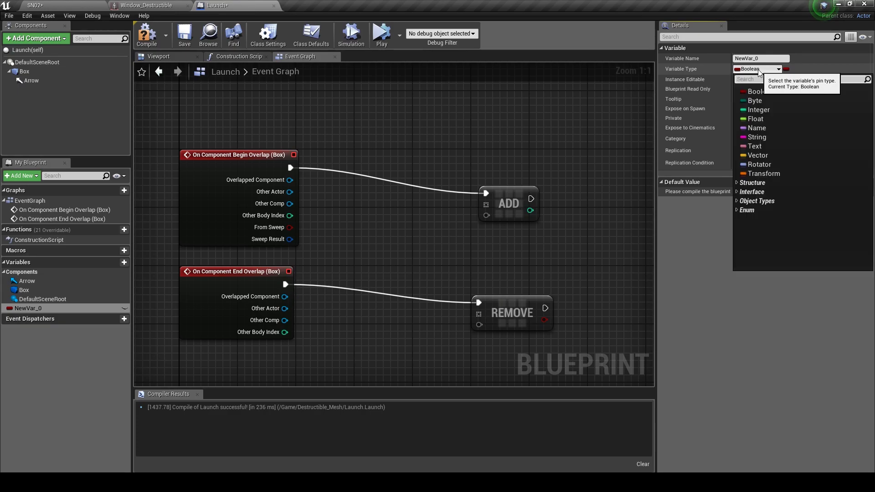
pyautogui.write('primitib')
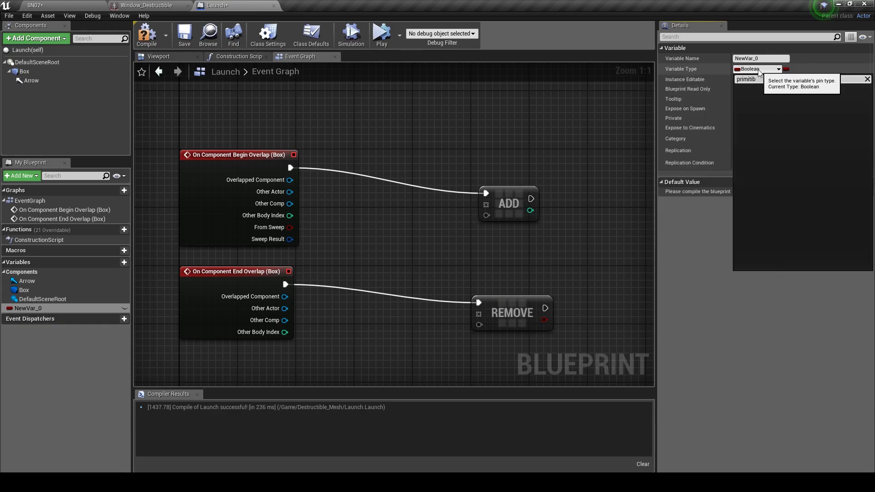
pyautogui.press('BackSpace')
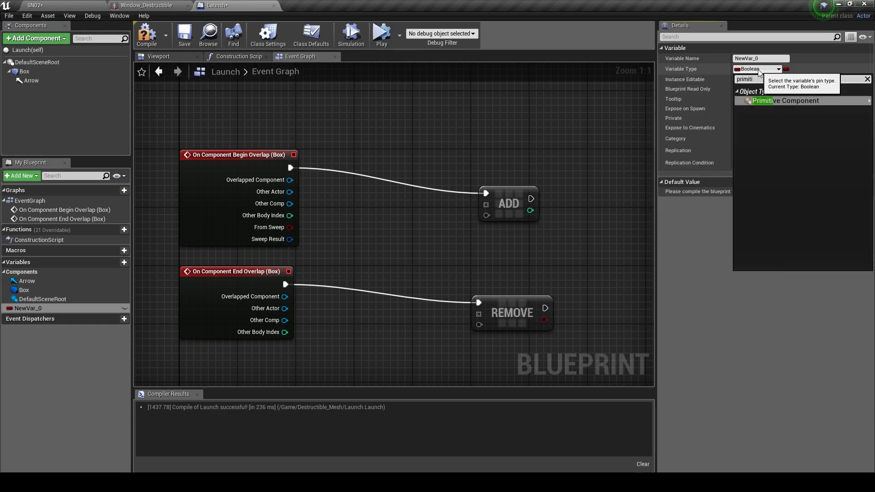
pyautogui.press('Return')
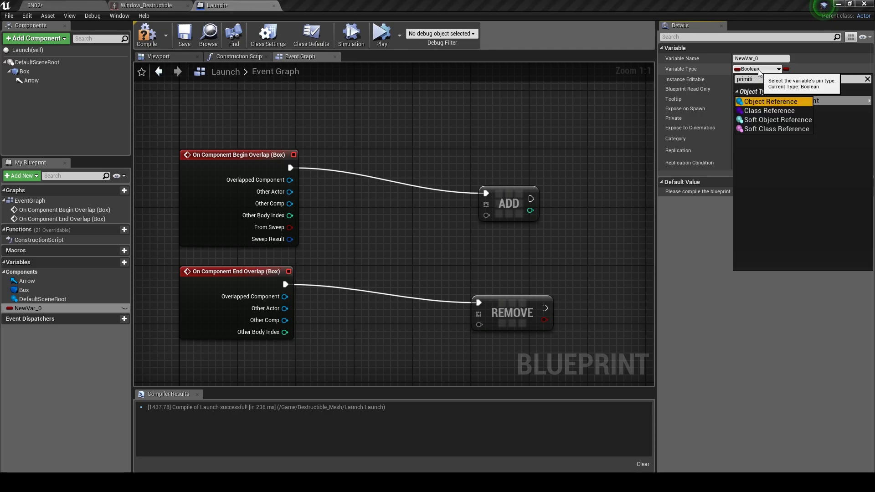
pyautogui.press('Return')
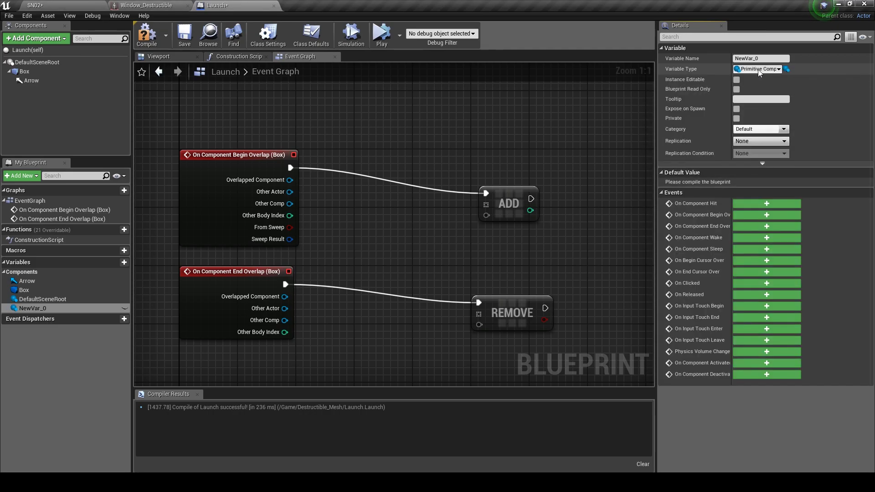
pyautogui.click(786, 70)
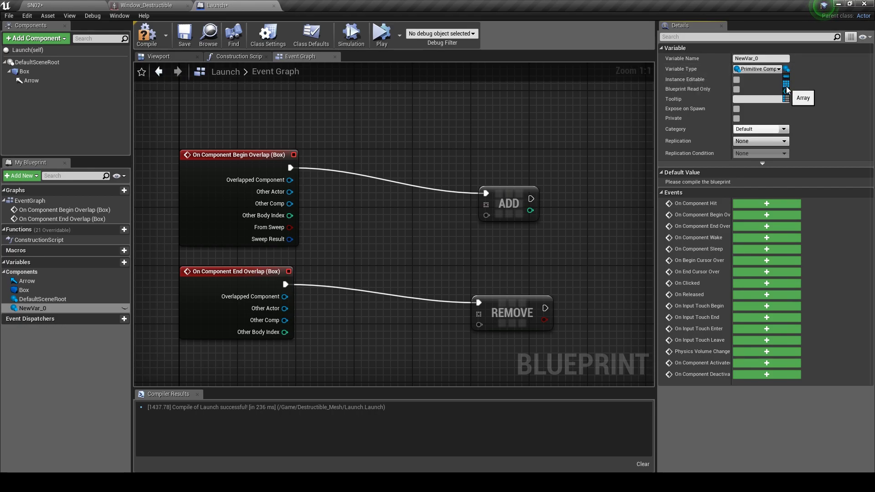
pyautogui.click(786, 86)
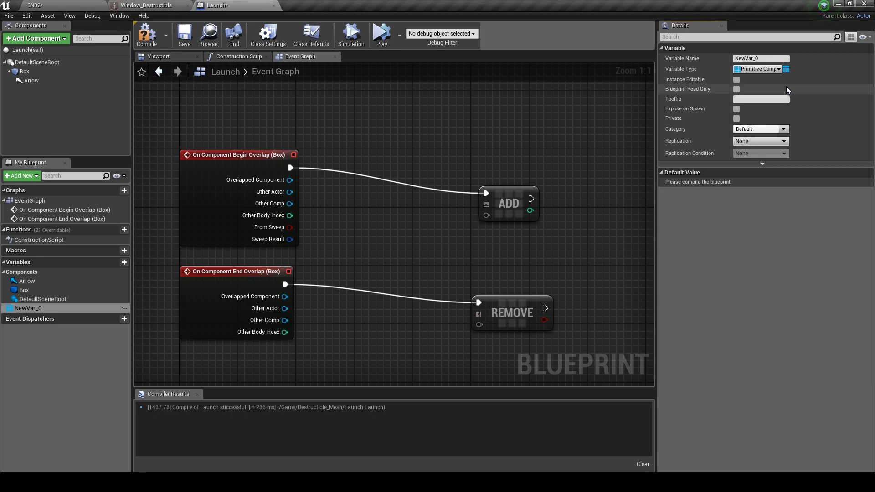
# Rename the new array variable to Components
pyautogui.click(760, 58)
pyautogui.write('Componenets')
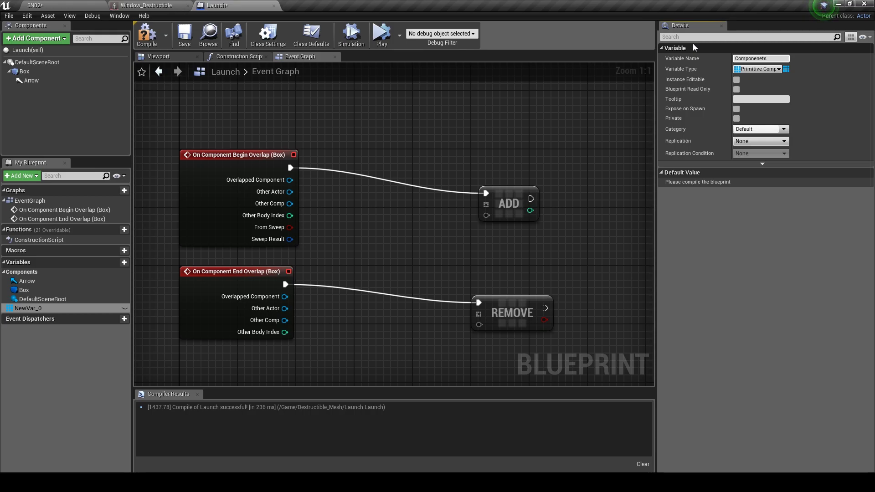
pyautogui.press('BackSpace')
pyautogui.press('BackSpace')
pyautogui.press('BackSpace')
pyautogui.write('ts')
pyautogui.press('Return')
# Place a Components getter feeding both the Add and Remove arrays, and wire each overlap event's Other Comp into its node's item input
pyautogui.click(47, 309)
pyautogui.moveTo(47, 308); pyautogui.dragTo(380, 261)
pyautogui.click(397, 266)
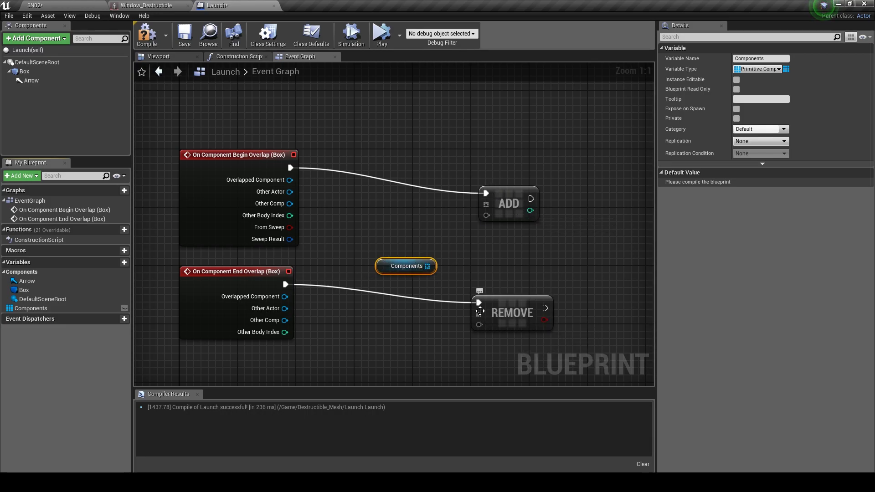
pyautogui.moveTo(479, 322); pyautogui.dragTo(485, 204)
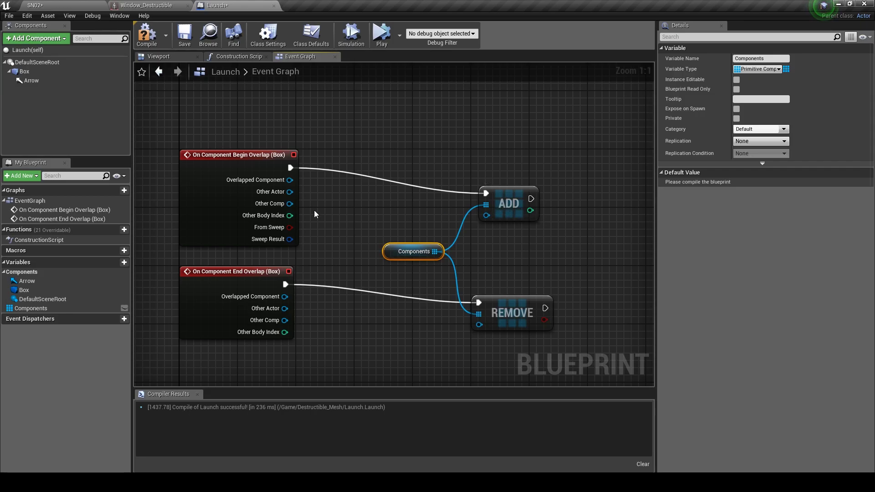
pyautogui.moveTo(486, 216); pyautogui.dragTo(288, 207)
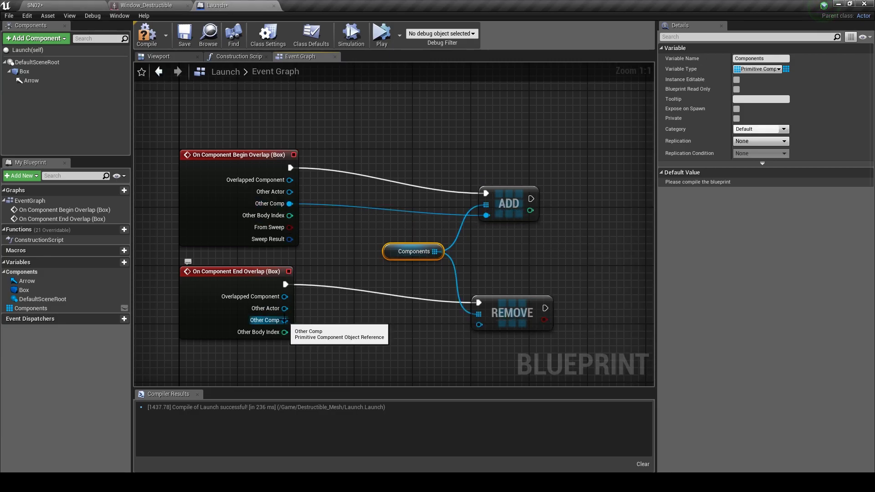
pyautogui.moveTo(284, 320); pyautogui.dragTo(479, 325)
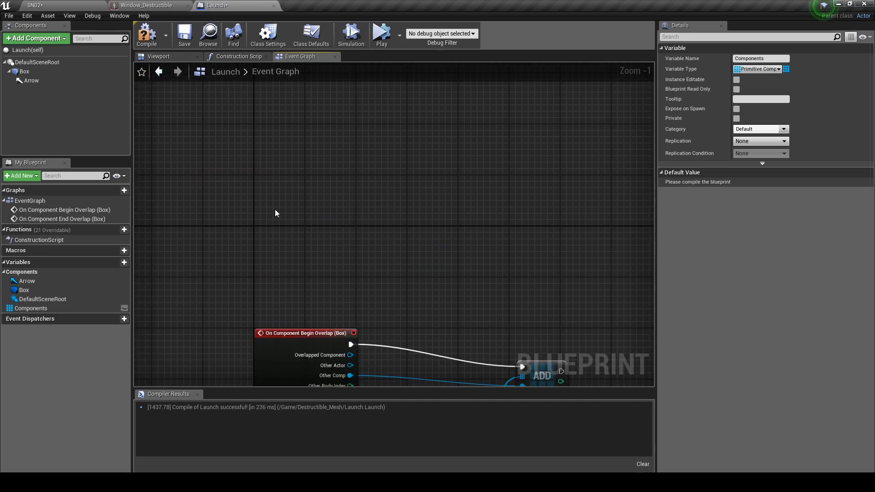
# Add an Event Tick node above the overlap events and connect it to a new ForEachLoop node aligned beside it
pyautogui.rightClick(275, 209)
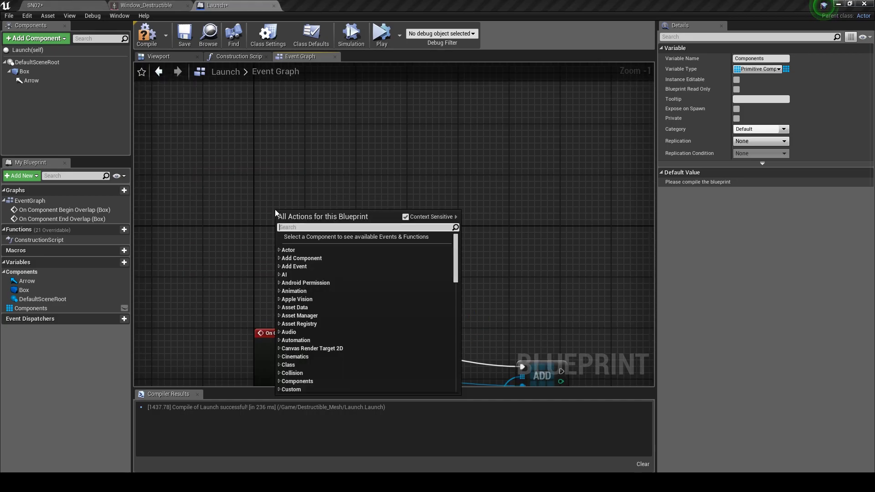
pyautogui.write('event')
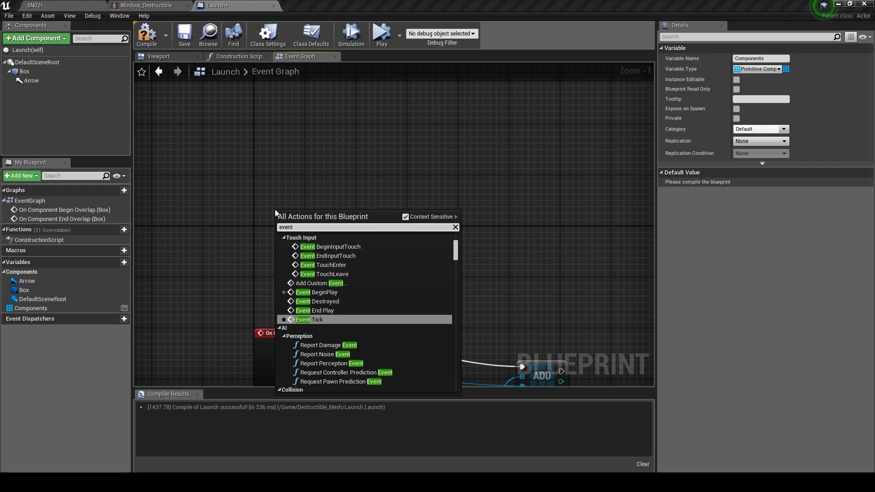
pyautogui.press('Return')
pyautogui.moveTo(379, 181); pyautogui.dragTo(269, 185, button='right')
pyautogui.moveTo(231, 214); pyautogui.dragTo(335, 215)
pyautogui.write('for')
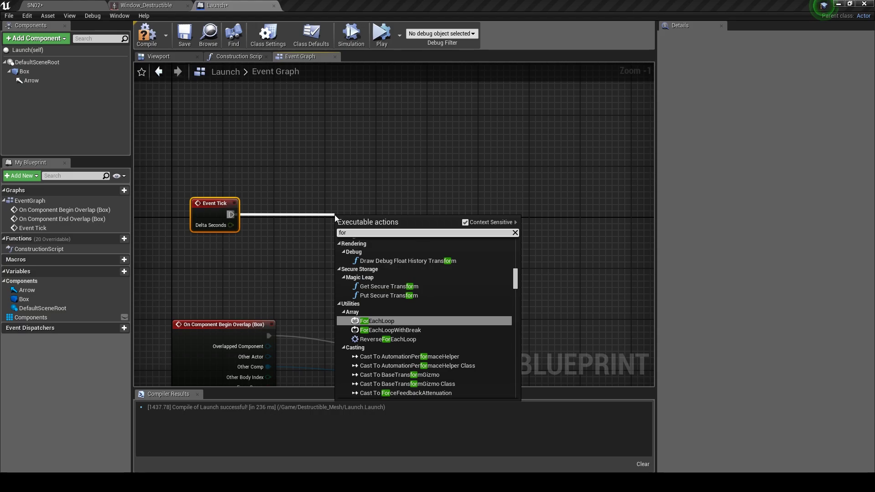
pyautogui.press('Return')
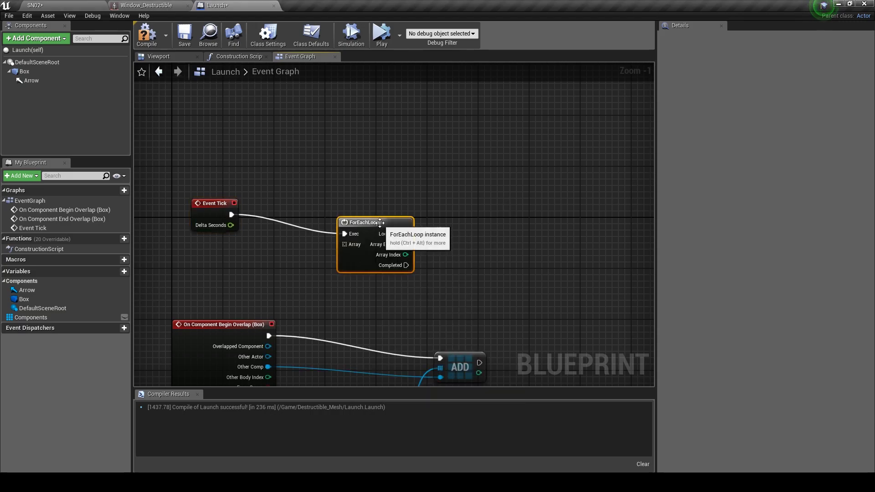
pyautogui.moveTo(379, 222); pyautogui.dragTo(385, 203)
# Place a second Components getter and feed it into the ForEachLoop's Array input
pyautogui.moveTo(385, 203); pyautogui.dragTo(395, 194, button='right')
pyautogui.moveTo(59, 316); pyautogui.dragTo(360, 216)
pyautogui.click(283, 153)
# Add a Get Physics Linear Velocity node after the Loop Body output and connect the loop's Array Element to its Target
pyautogui.moveTo(449, 230); pyautogui.dragTo(323, 264, button='right')
pyautogui.moveTo(297, 240); pyautogui.dragTo(389, 240)
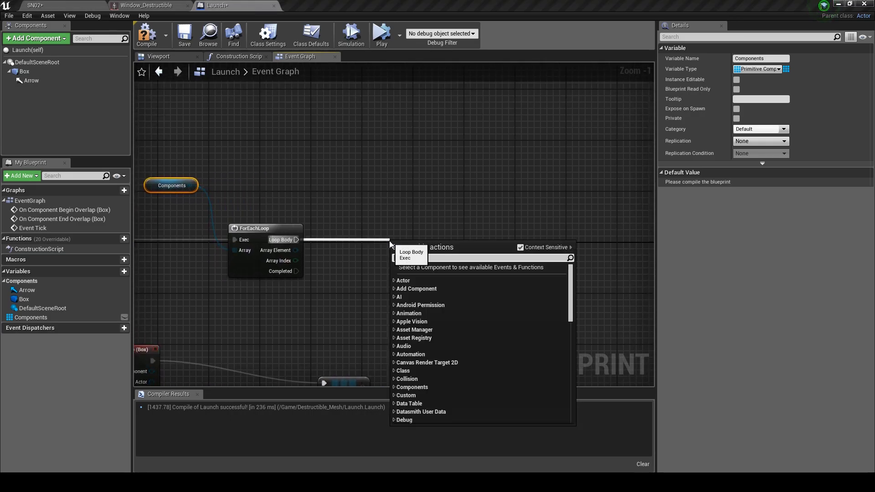
pyautogui.write('get')
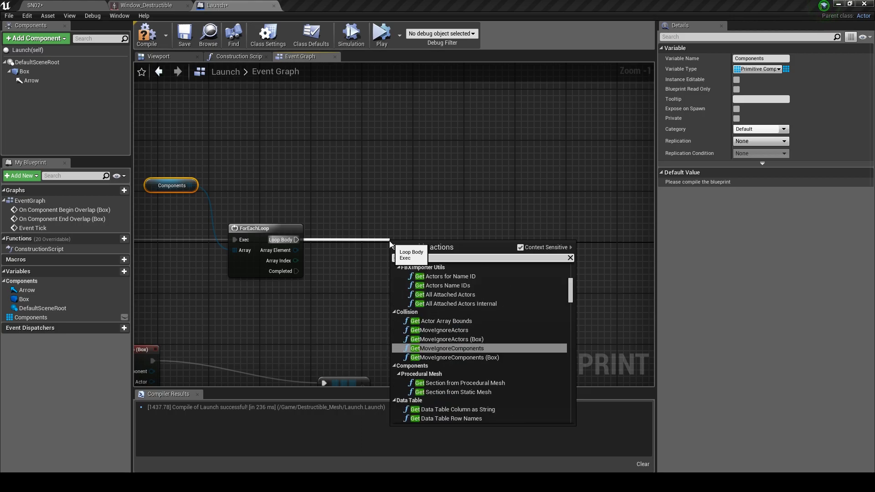
pyautogui.write(' vel')
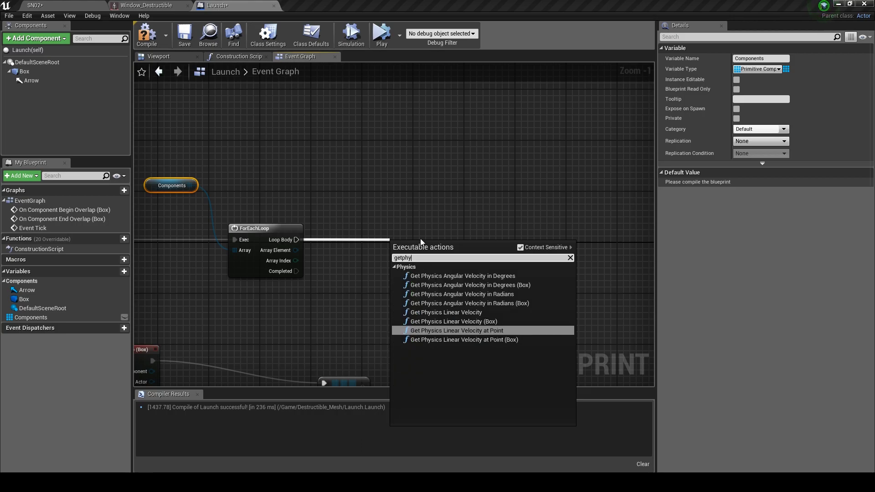
pyautogui.click(458, 314)
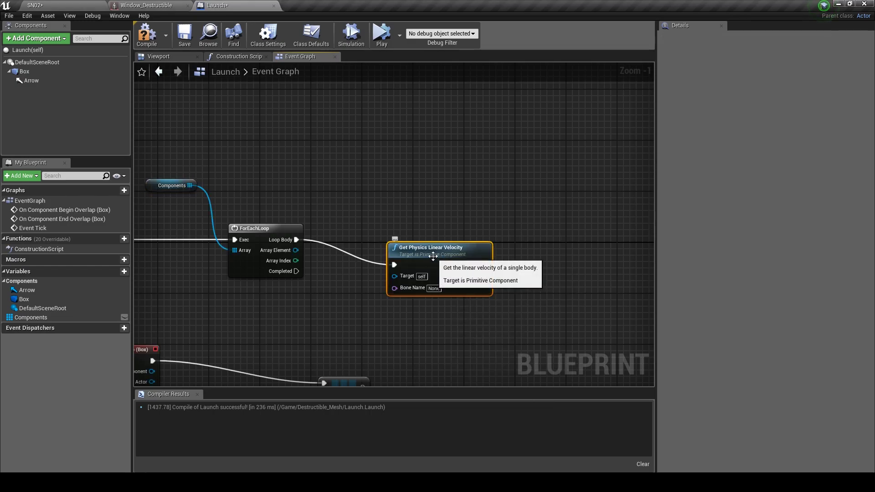
pyautogui.moveTo(431, 254); pyautogui.dragTo(451, 228)
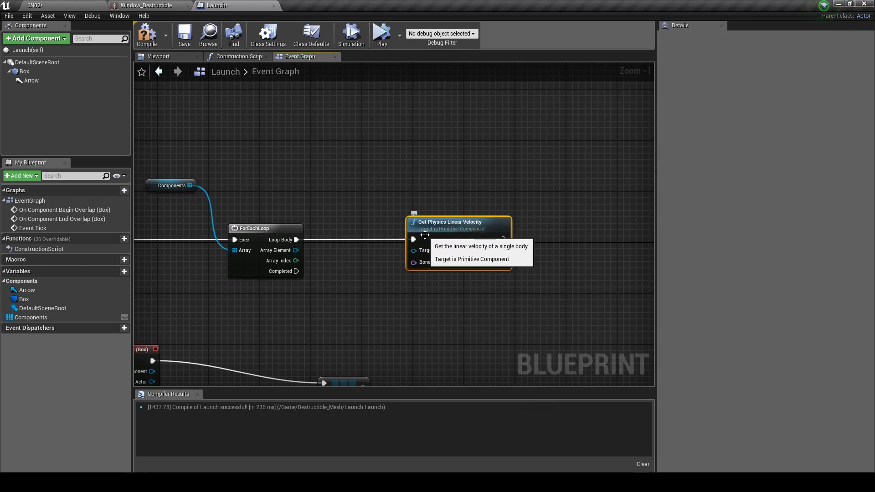
pyautogui.moveTo(414, 250); pyautogui.dragTo(296, 251)
pyautogui.moveTo(519, 258); pyautogui.dragTo(299, 254, button='right')
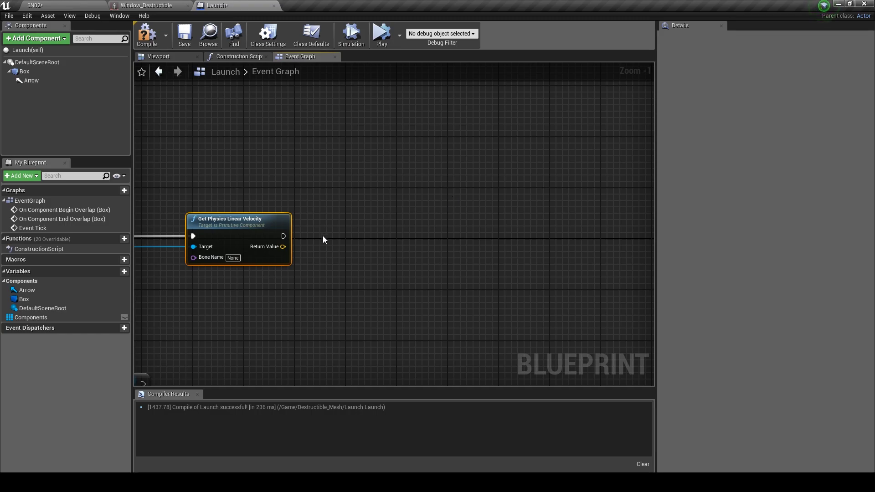
# Add a Set Physics Linear Velocity node executed after the Get Physics Linear Velocity node
pyautogui.moveTo(283, 236); pyautogui.dragTo(560, 243)
pyautogui.write('setph')
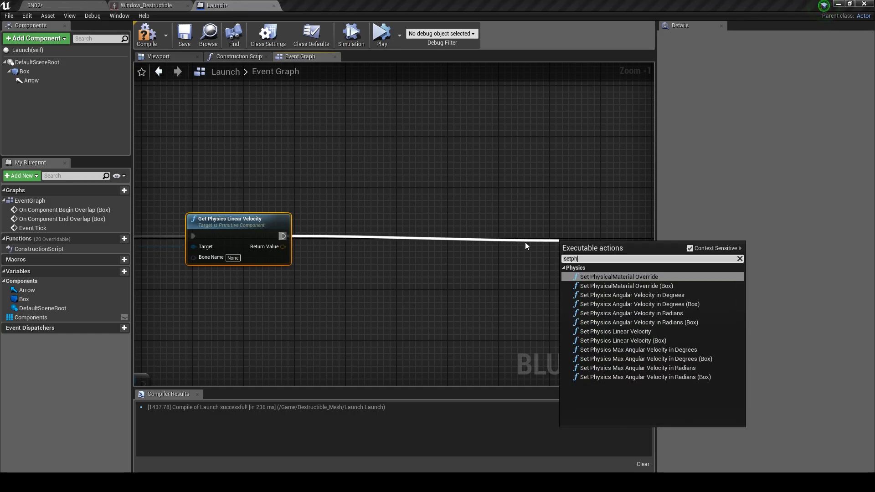
pyautogui.write('y')
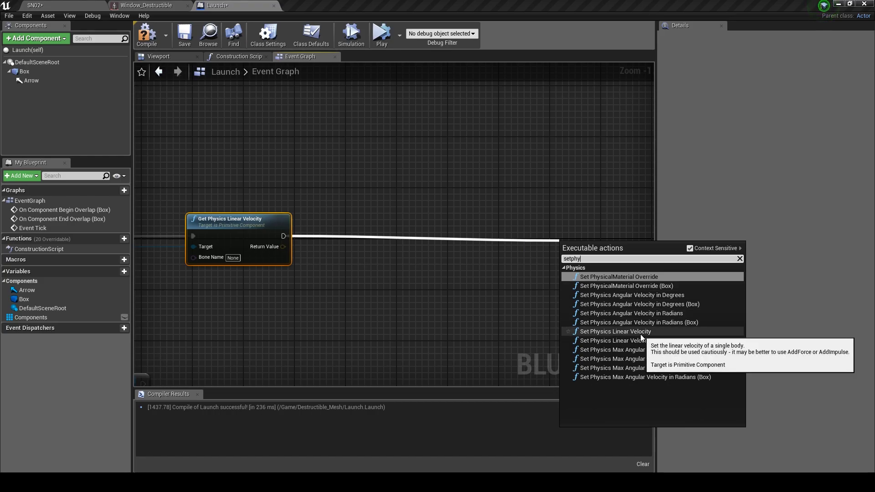
pyautogui.click(615, 332)
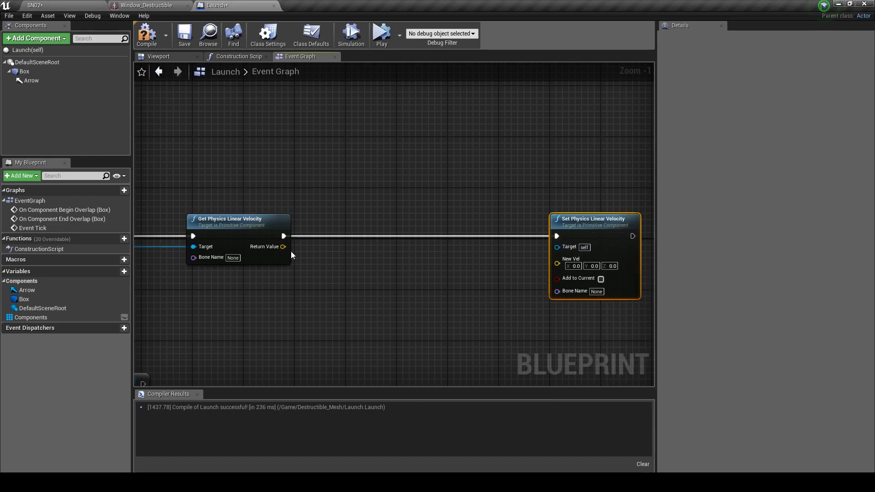
# Split the Get Physics Linear Velocity return value with a Break Vector node placed below it
pyautogui.moveTo(283, 246); pyautogui.dragTo(323, 323)
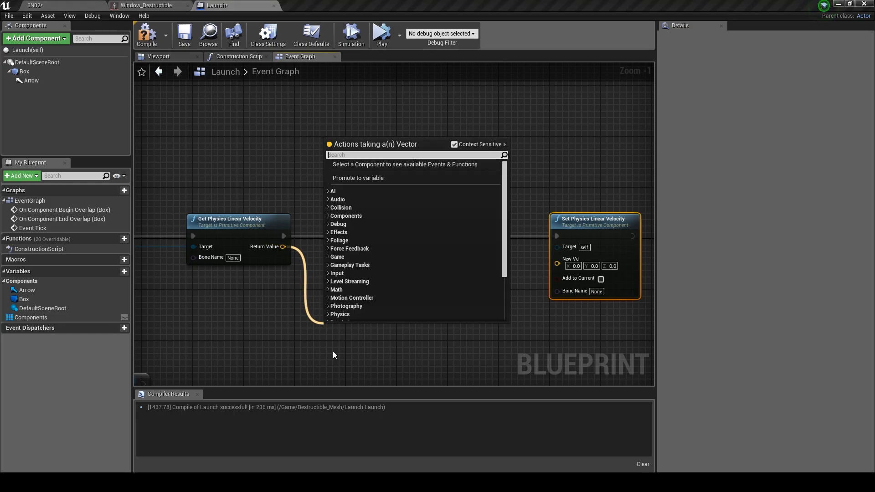
pyautogui.write('bre')
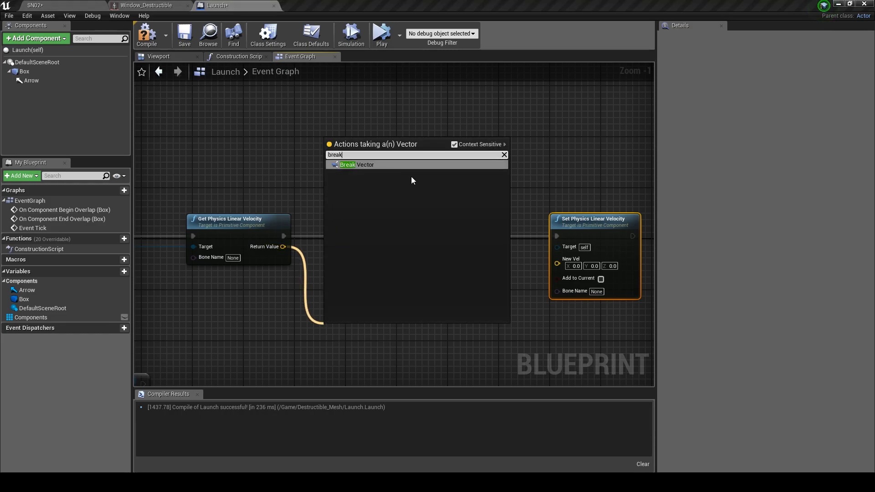
pyautogui.write('ak')
pyautogui.press('Return')
# Add a Make Vector node fed by Break Vector's X, and wire its result to New Vel and the loop element to the set node's Target
pyautogui.moveTo(372, 337); pyautogui.dragTo(429, 335)
pyautogui.write('a')
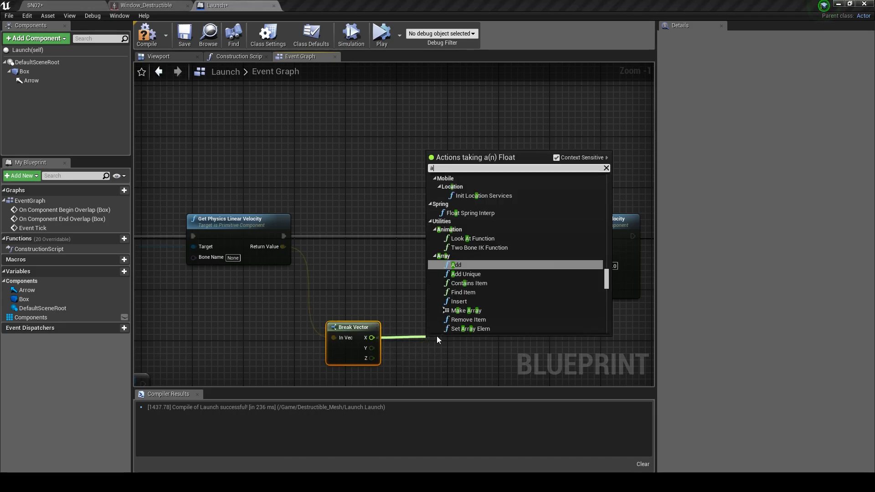
pyautogui.press('BackSpace')
pyautogui.write('make')
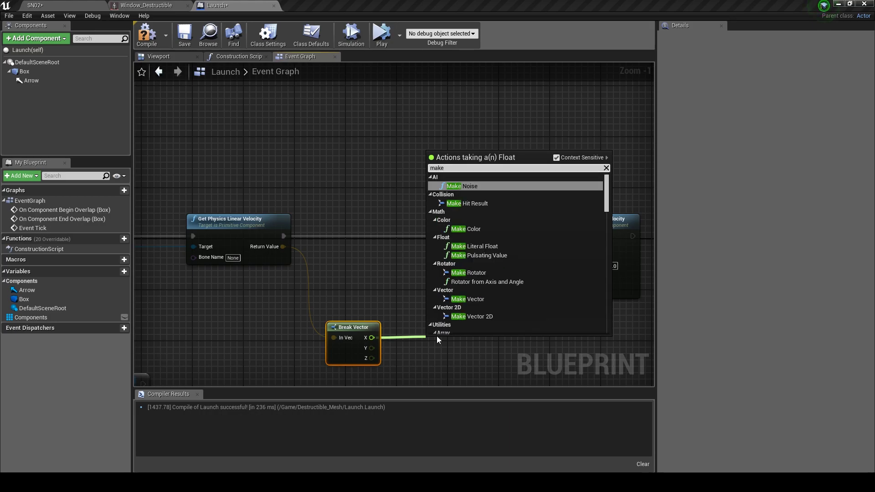
pyautogui.click(495, 300)
pyautogui.moveTo(469, 340); pyautogui.dragTo(349, 245)
pyautogui.moveTo(486, 282); pyautogui.dragTo(241, 189, button='right')
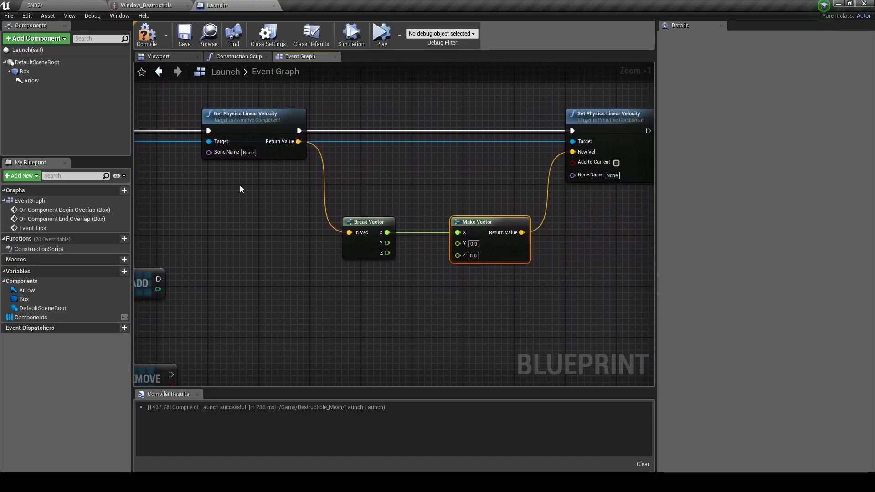
# Promote the Make Vector node's Y input to a variable and place its getter below the Break Vector node
pyautogui.rightClick(459, 241)
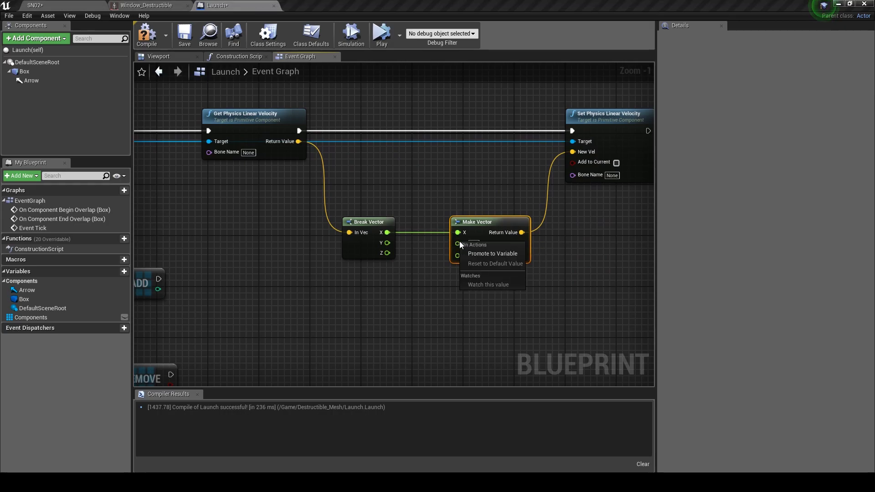
pyautogui.click(490, 251)
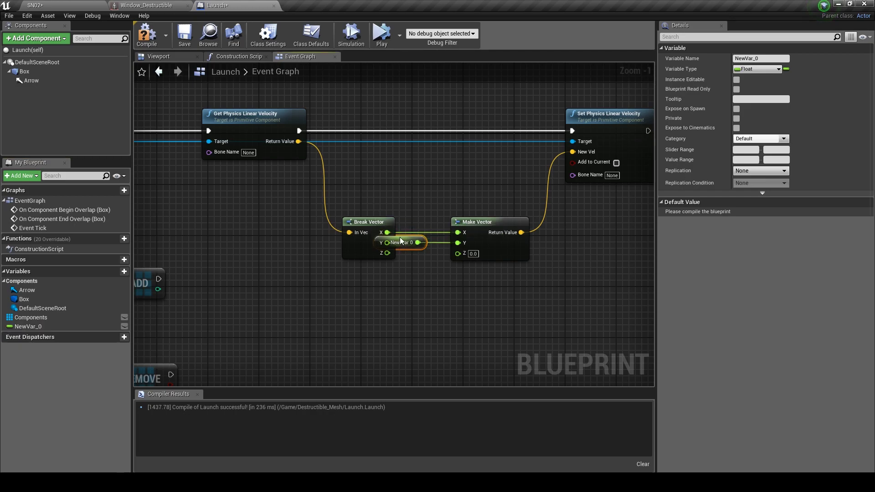
pyautogui.moveTo(398, 225); pyautogui.dragTo(404, 295)
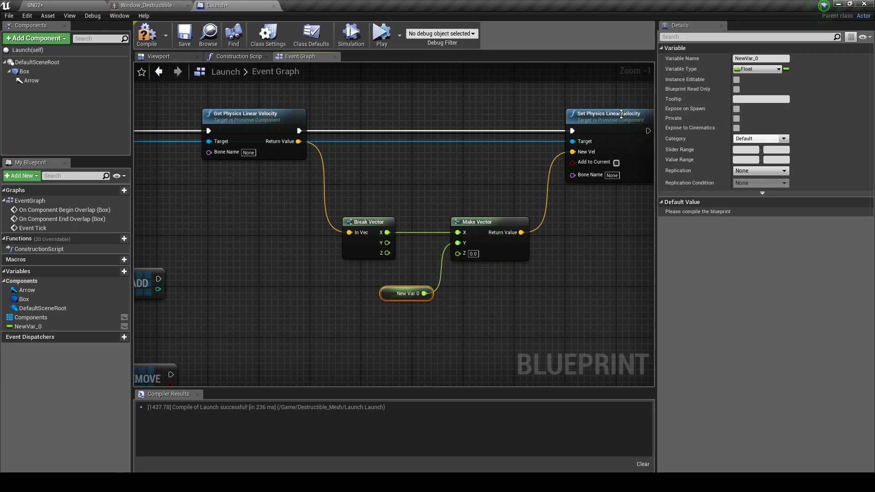
# Rename the new float variable to Velocity, make it instance editable with a default of 1000, and compile the Blueprint
pyautogui.click(760, 58)
pyautogui.write('Velocity')
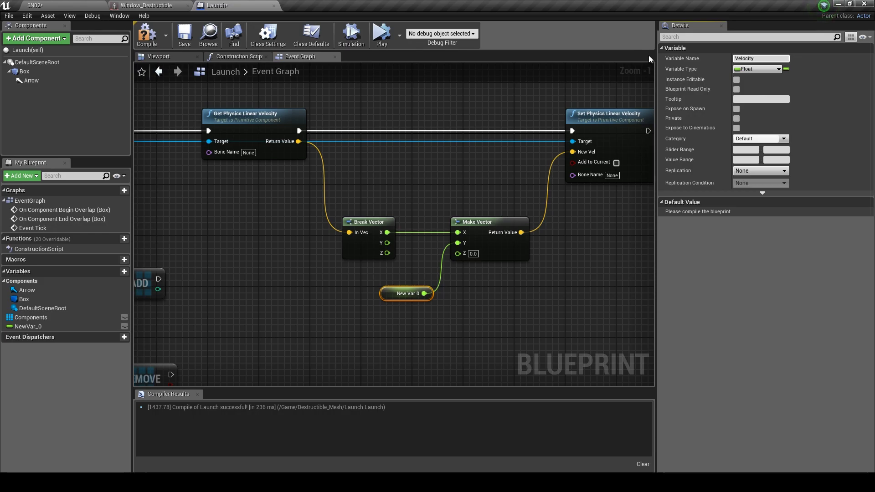
pyautogui.press('Return')
pyautogui.click(146, 38)
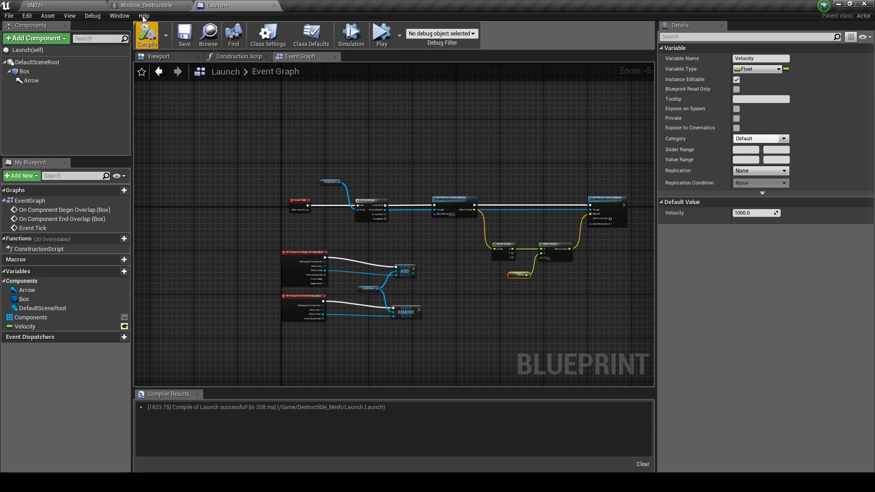
# Return to the SN02 level and place a Launch actor in the garden above the wooden table outside the window
pyautogui.click(82, 4)
pyautogui.press('w')
pyautogui.moveTo(461, 184); pyautogui.dragTo(358, 236, button='right')
pyautogui.press('s')
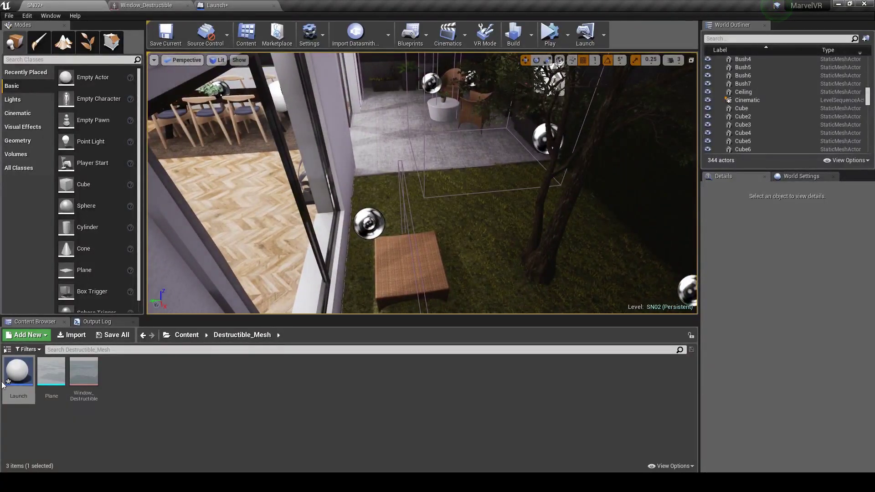
pyautogui.moveTo(17, 371); pyautogui.dragTo(434, 217)
# Rotate the placed Launch actor and raise it to window height so that it aims at the glass
pyautogui.press('e')
pyautogui.moveTo(416, 248); pyautogui.dragTo(461, 246)
pyautogui.press('w')
pyautogui.moveTo(434, 205); pyautogui.dragTo(428, 150)
pyautogui.press('e')
pyautogui.moveTo(460, 200); pyautogui.dragTo(395, 211, button='right')
pyautogui.moveTo(395, 212); pyautogui.dragTo(390, 201)
# Select the stone 1M_Cube hanging outside and examine its physics settings, including Simulate Physics and mass
pyautogui.moveTo(390, 201); pyautogui.dragTo(528, 184, button='right')
pyautogui.moveTo(424, 187); pyautogui.dragTo(367, 212, button='right')
pyautogui.click(449, 214)
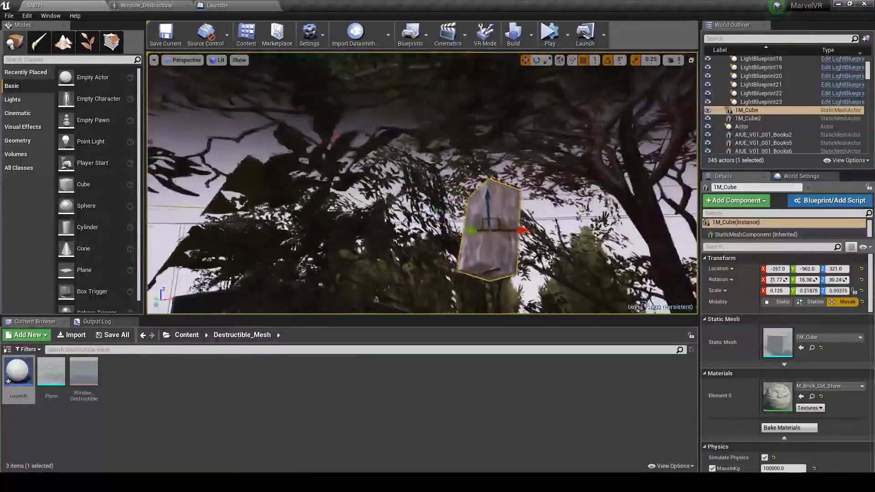
pyautogui.scroll(-3, 775, 392)
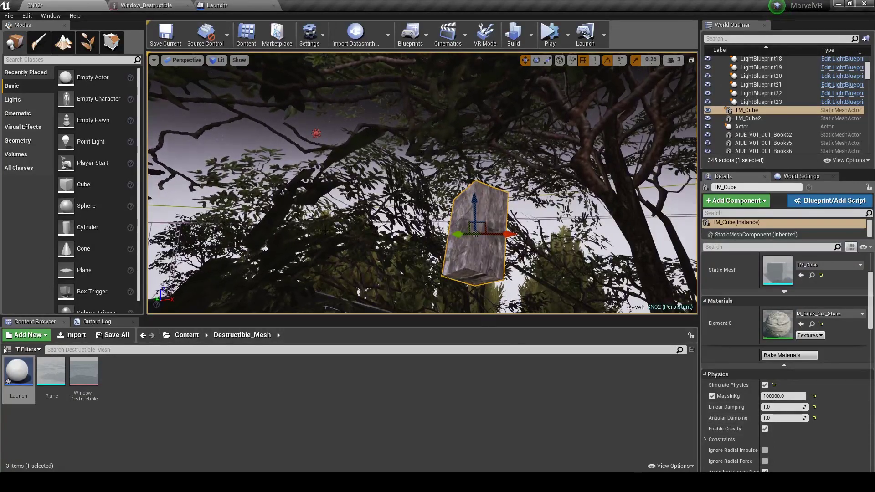
# Select the Window_Destructible glass from inside the room, simulate the level to watch the cube's impact, and stop the simulation
pyautogui.moveTo(422, 182); pyautogui.dragTo(538, 157, button='right')
pyautogui.press('w')
pyautogui.moveTo(519, 242); pyautogui.dragTo(524, 213, button='right')
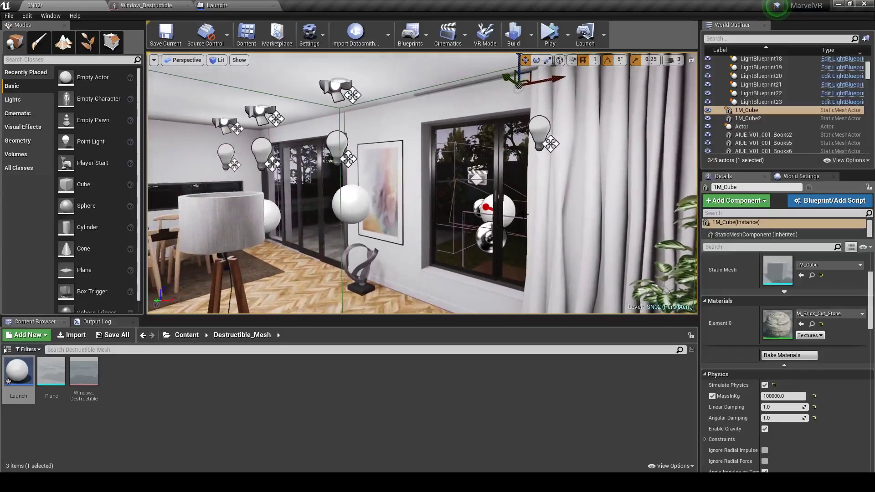
pyautogui.click(448, 189)
pyautogui.press('s')
pyautogui.moveTo(448, 188); pyautogui.dragTo(449, 190, button='right')
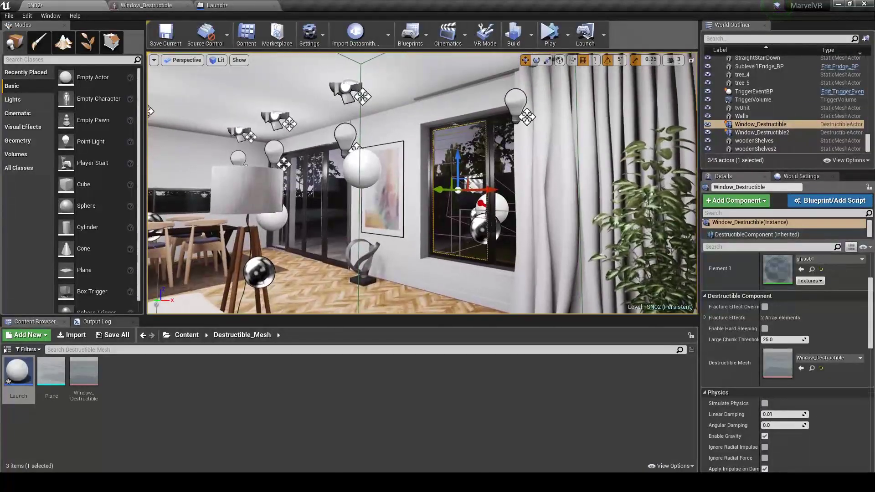
pyautogui.click(550, 33)
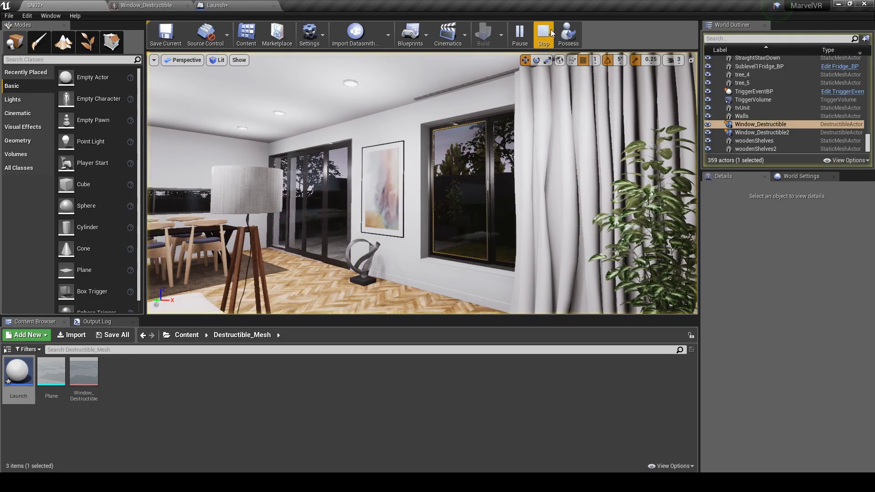
pyautogui.press('s')
pyautogui.moveTo(451, 144); pyautogui.dragTo(460, 119, button='right')
pyautogui.press('w')
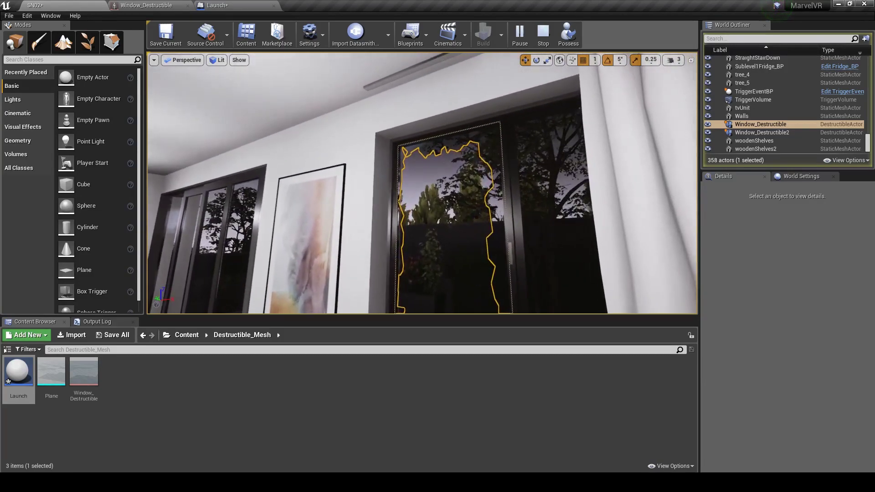
pyautogui.click(543, 34)
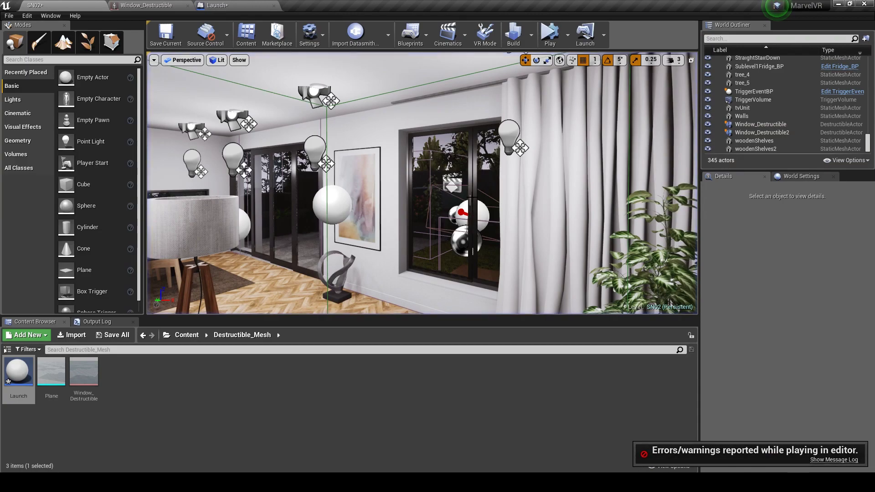
# Select the Launch actor outside the window and set its Velocity to 500
pyautogui.press('w')
pyautogui.moveTo(518, 135); pyautogui.dragTo(519, 167, button='right')
pyautogui.click(661, 294)
pyautogui.press('s')
pyautogui.moveTo(660, 294); pyautogui.dragTo(651, 308, button='right')
pyautogui.write('500')
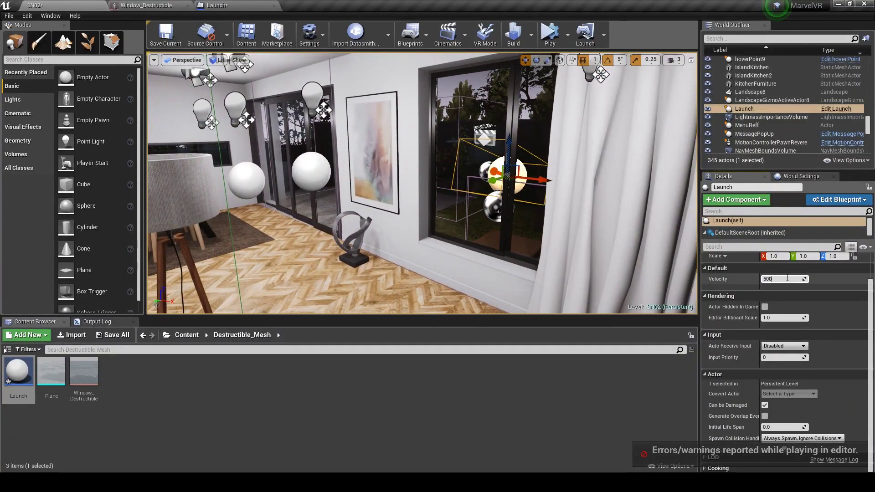
pyautogui.press('Return')
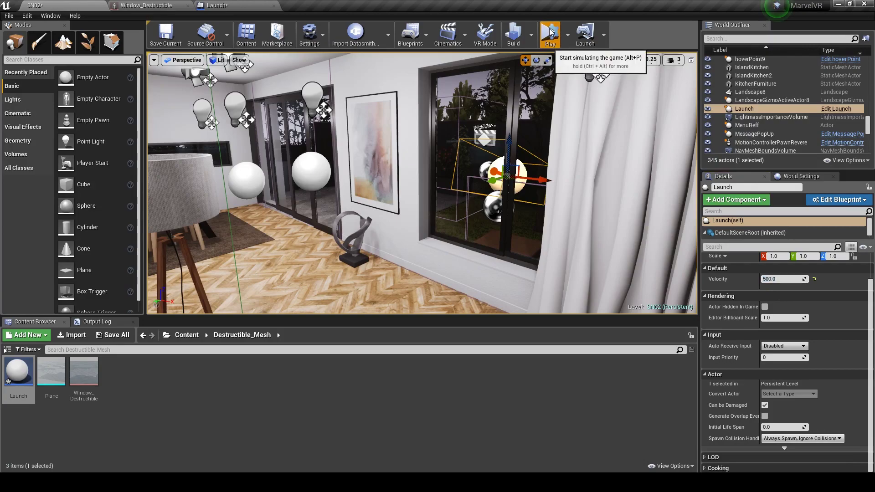
# Simulate the level again to check the glass impact at the reduced launch velocity, and stop it
pyautogui.click(549, 33)
pyautogui.moveTo(564, 112); pyautogui.dragTo(546, 133, button='right')
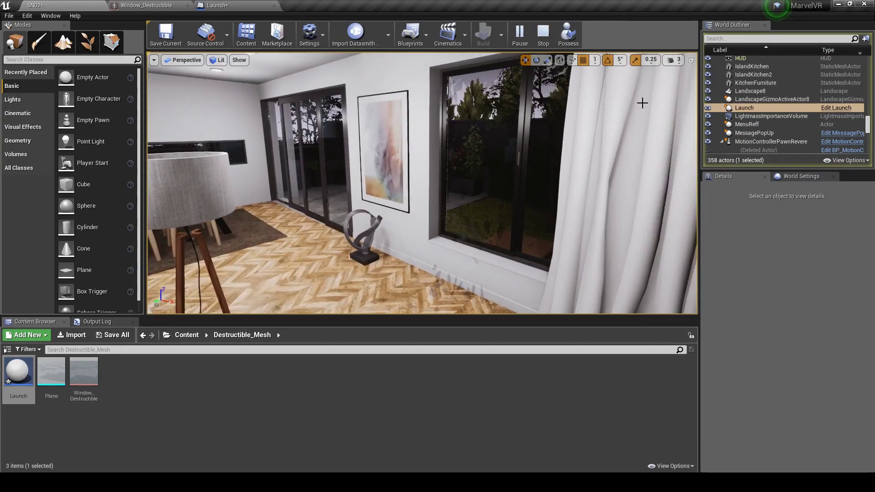
pyautogui.click(542, 33)
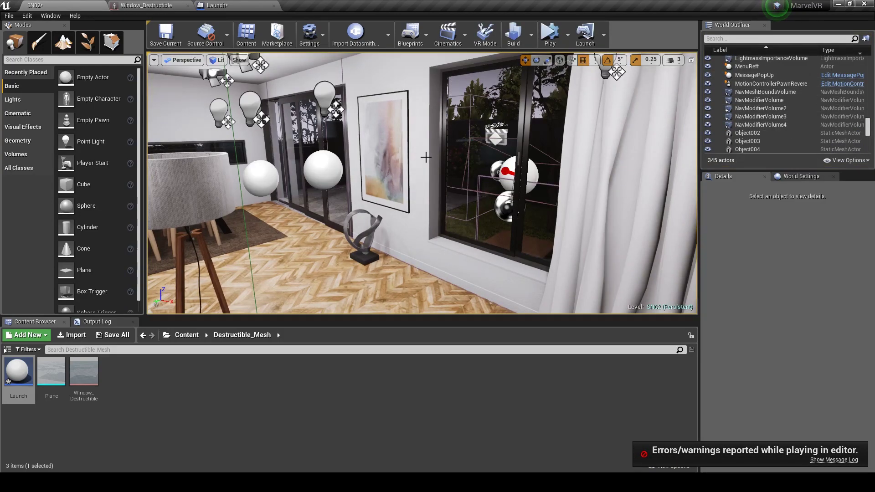
pyautogui.moveTo(425, 158); pyautogui.dragTo(416, 141, button='right')
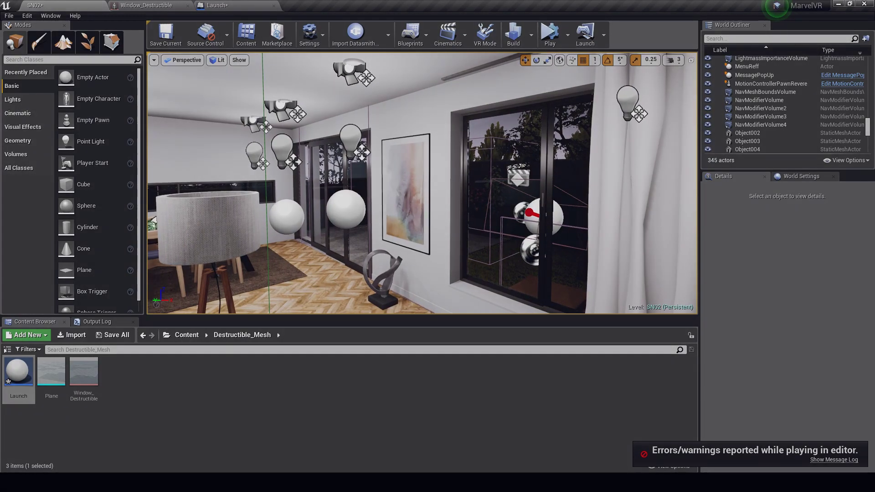